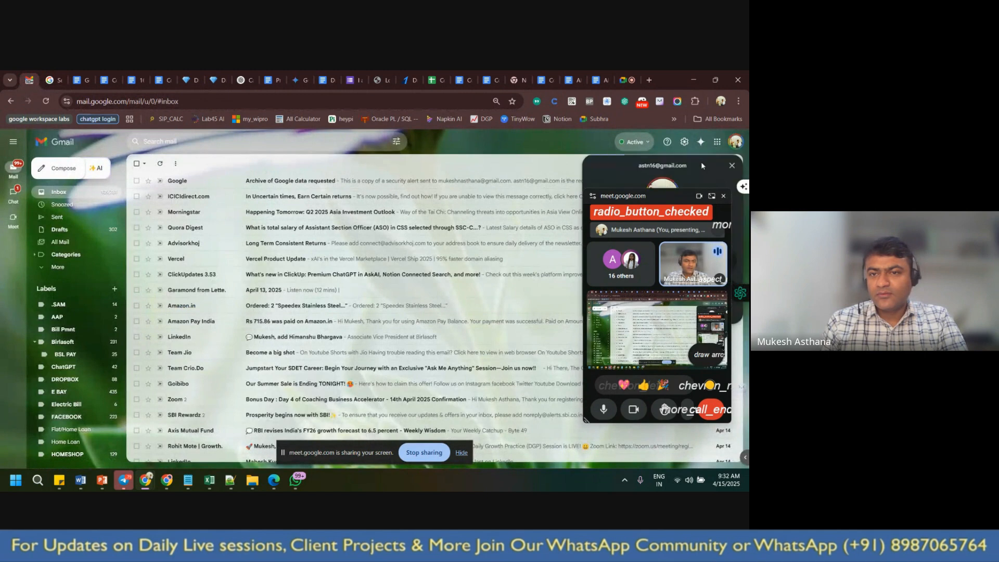
# Bring up the Google Account Security page and move the floating meeting window clear of its content
pyautogui.moveTo(668, 204); pyautogui.dragTo(399, 235)
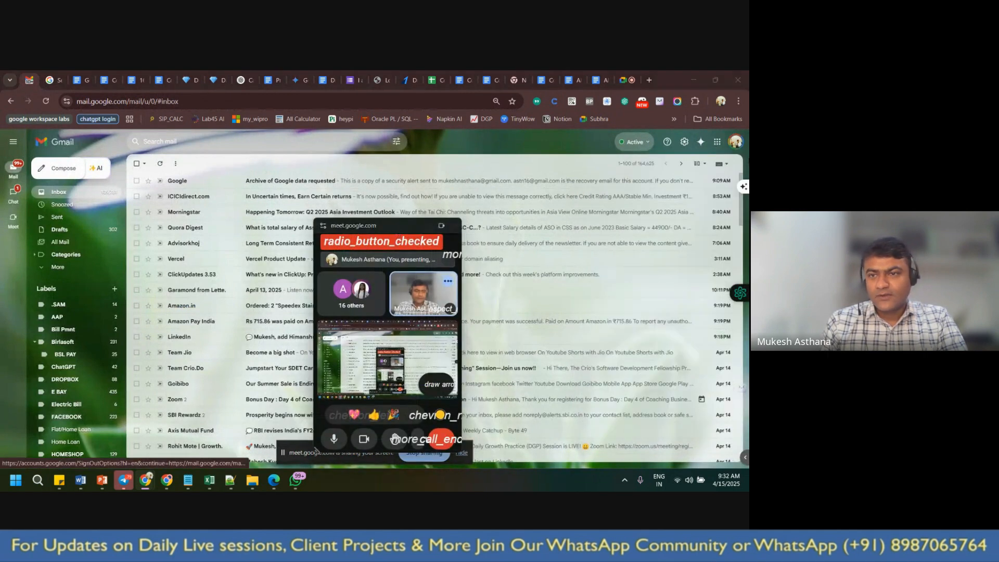
pyautogui.click(728, 144)
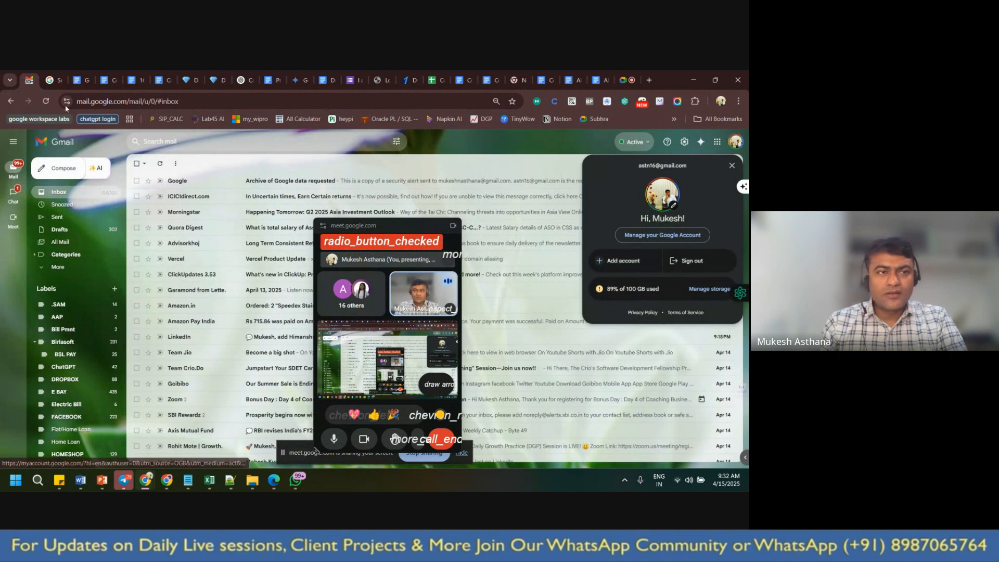
pyautogui.click(52, 84)
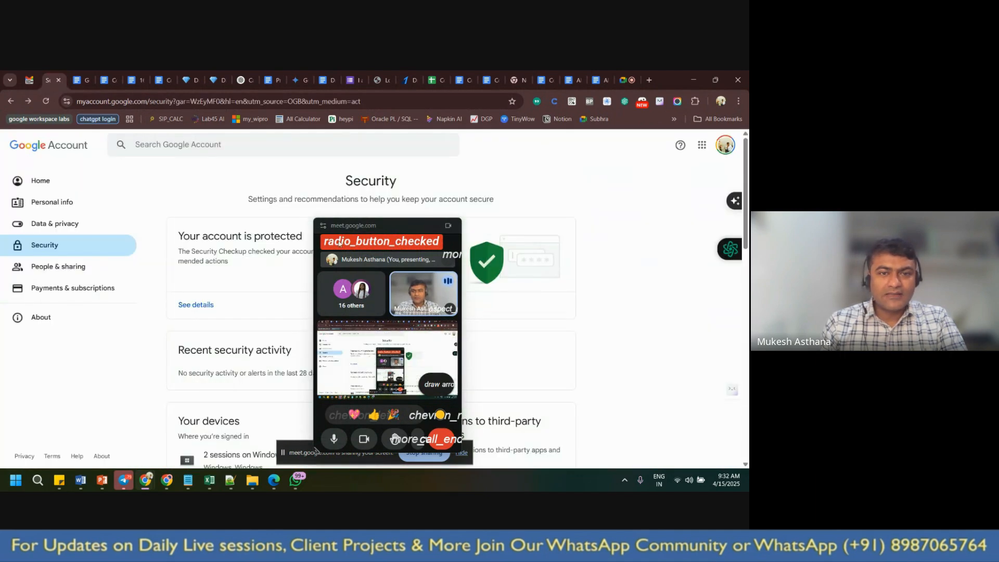
pyautogui.moveTo(399, 225); pyautogui.dragTo(686, 222)
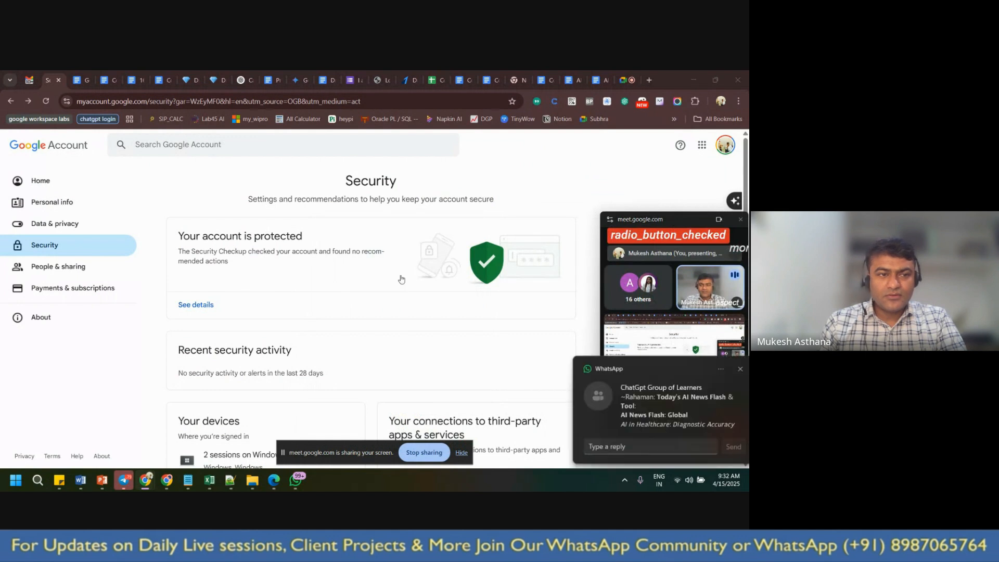
# Open the full list of third-party apps and services connected to the account and look through it
pyautogui.scroll(-3, 346, 323)
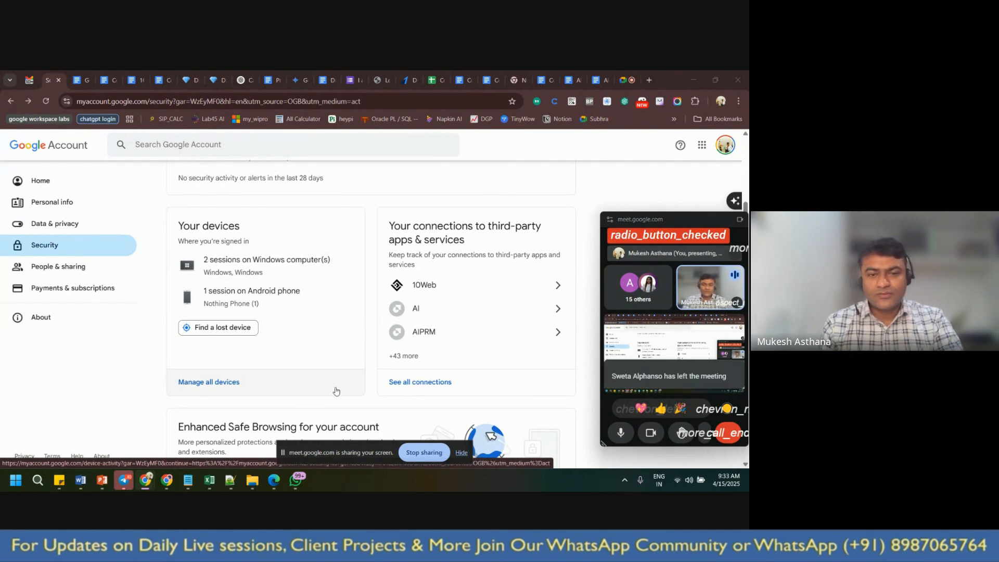
pyautogui.click(424, 386)
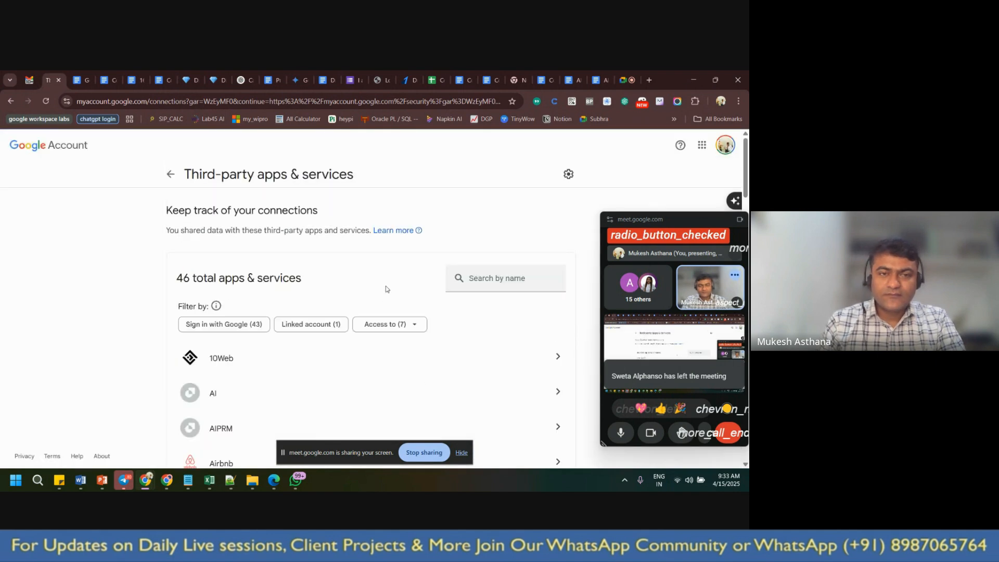
pyautogui.scroll(-5, 386, 289)
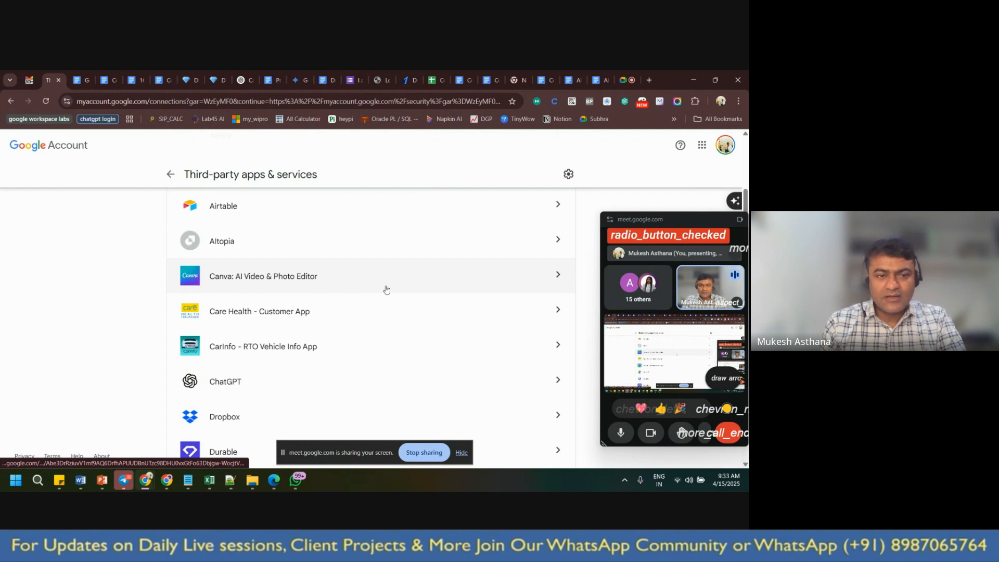
pyautogui.scroll(-8, 387, 289)
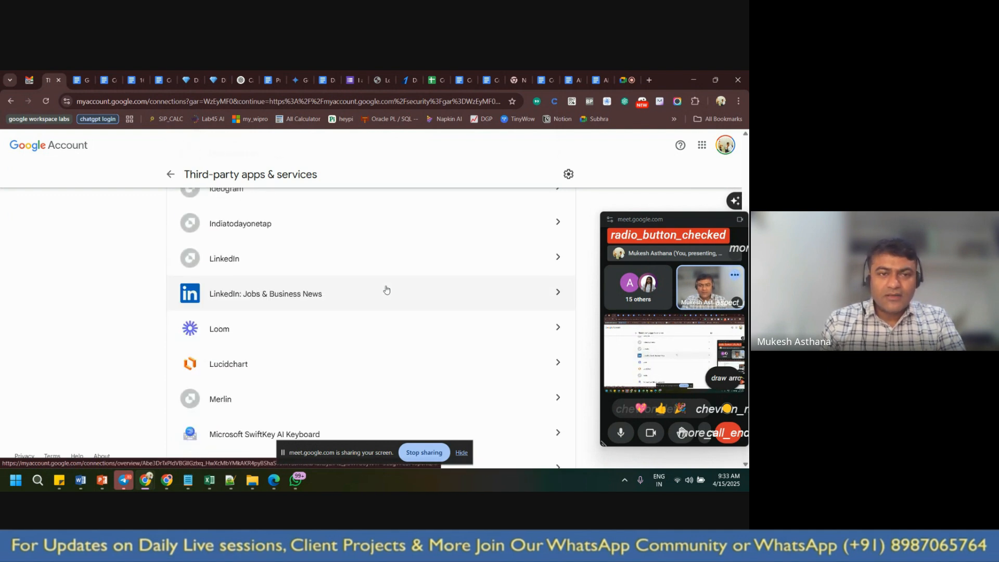
pyautogui.scroll(-2, 387, 290)
pyautogui.scroll(7, 387, 289)
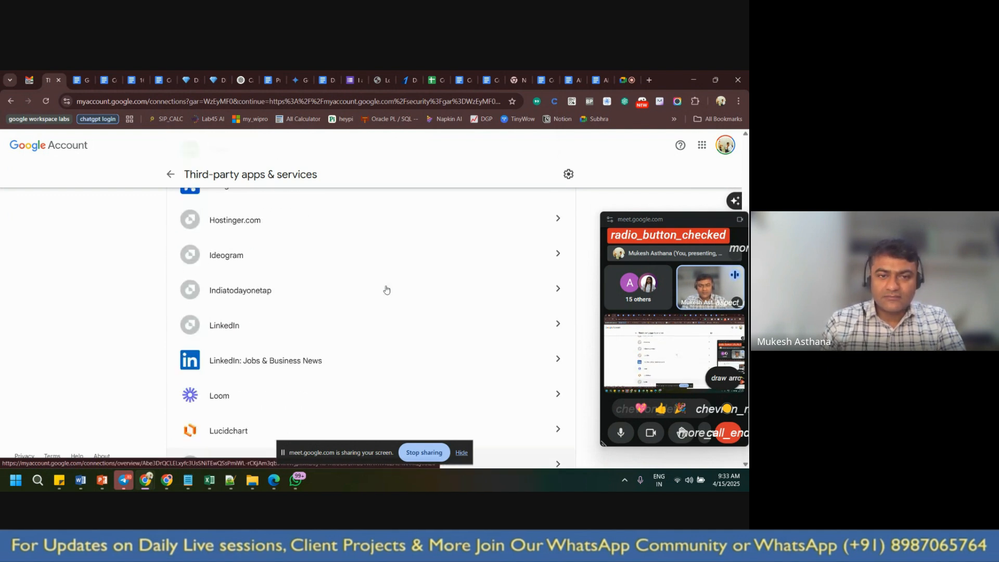
pyautogui.scroll(8, 386, 289)
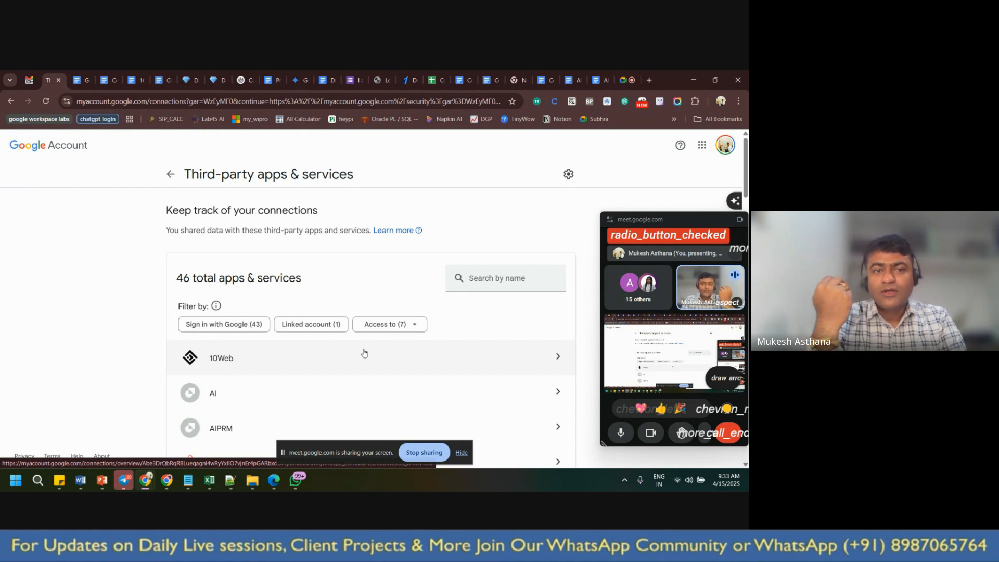
# Examine the 10Web connection's Sign in with Google details and its option to delete all connections, hiding the screen-sharing bar
pyautogui.click(365, 354)
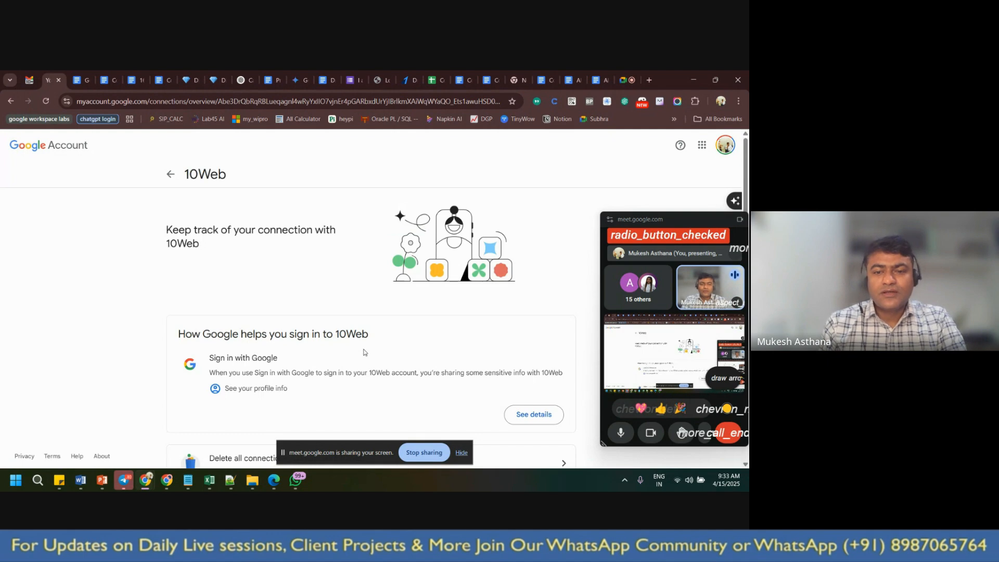
pyautogui.scroll(-1, 372, 341)
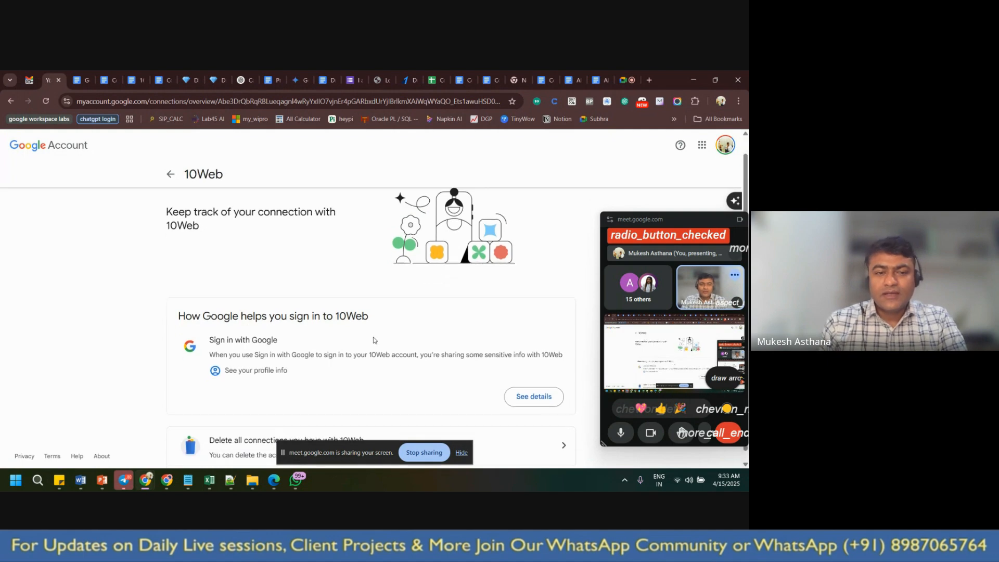
pyautogui.click(544, 385)
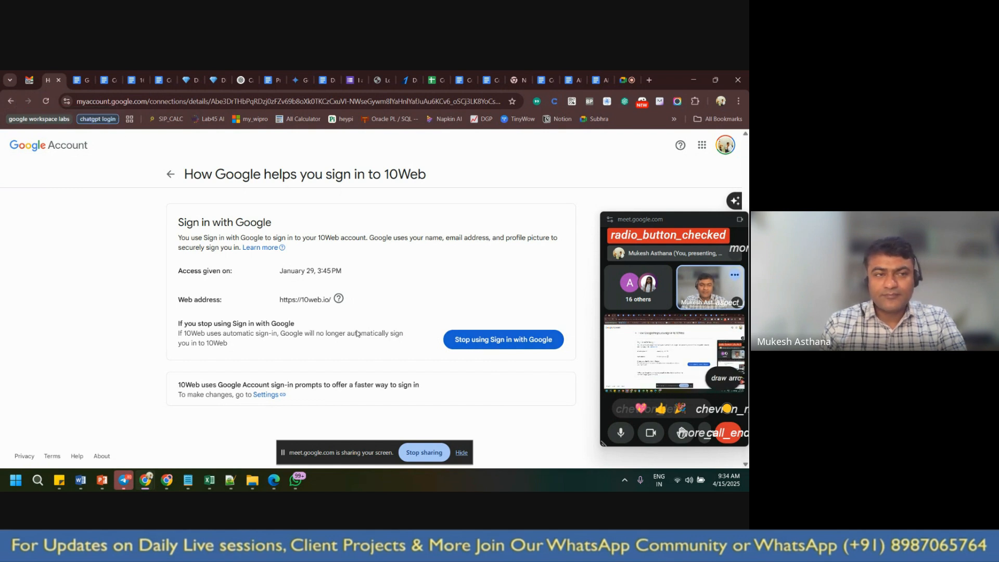
pyautogui.click(11, 101)
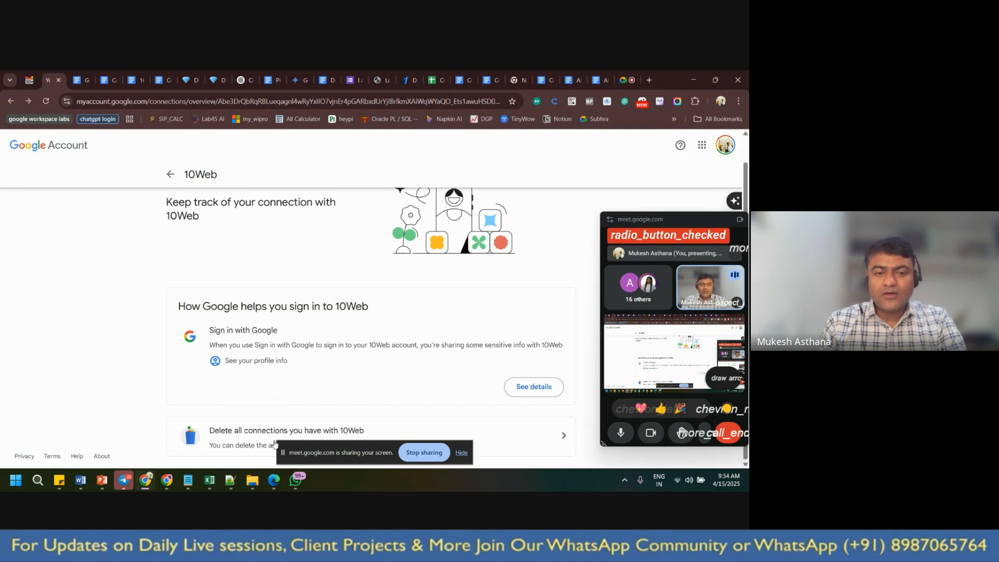
pyautogui.click(461, 453)
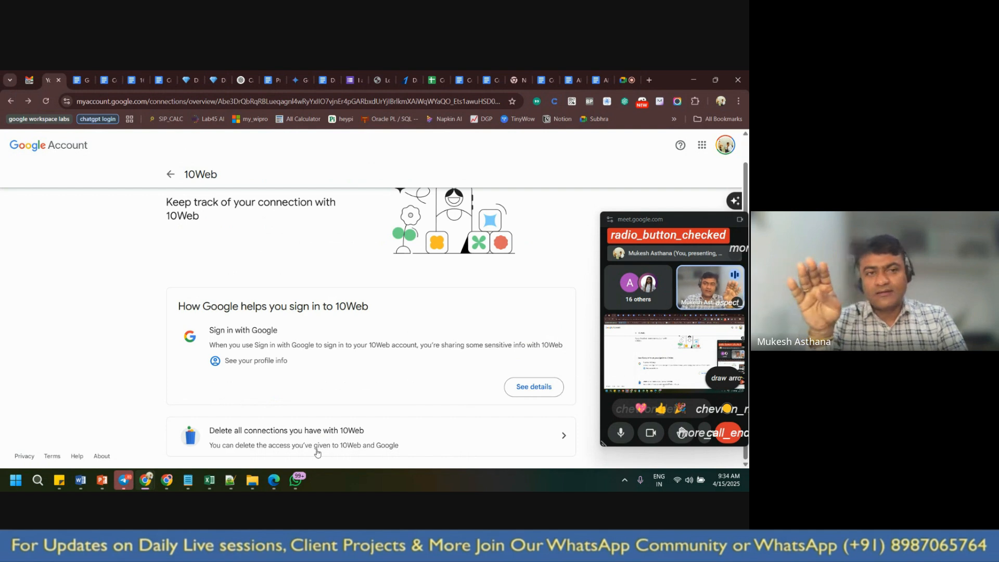
# Return from the 10Web connection to the third-party apps list and browse the other connected apps
pyautogui.click(177, 180)
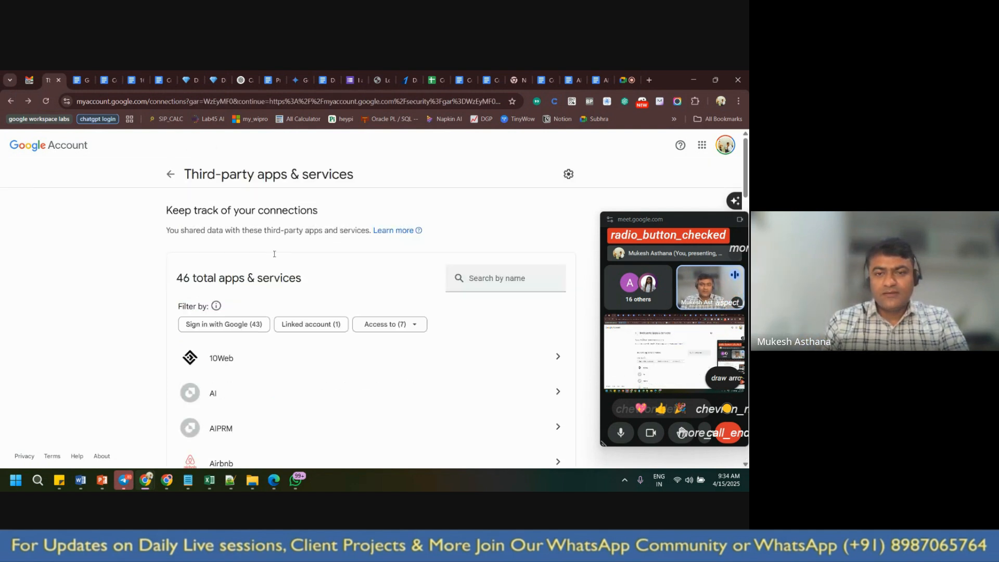
pyautogui.scroll(-4, 415, 366)
pyautogui.scroll(3, 328, 345)
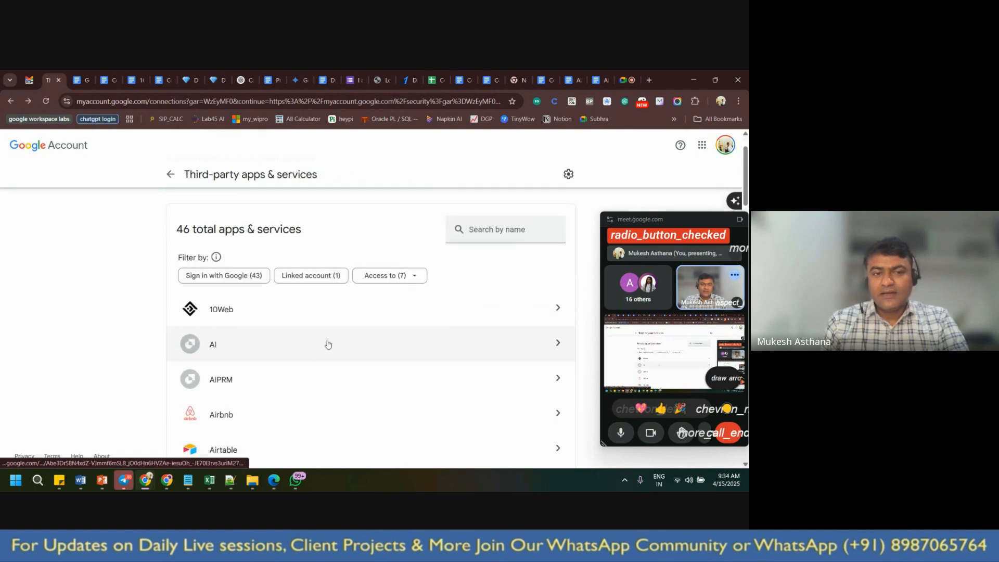
pyautogui.scroll(-8, 382, 373)
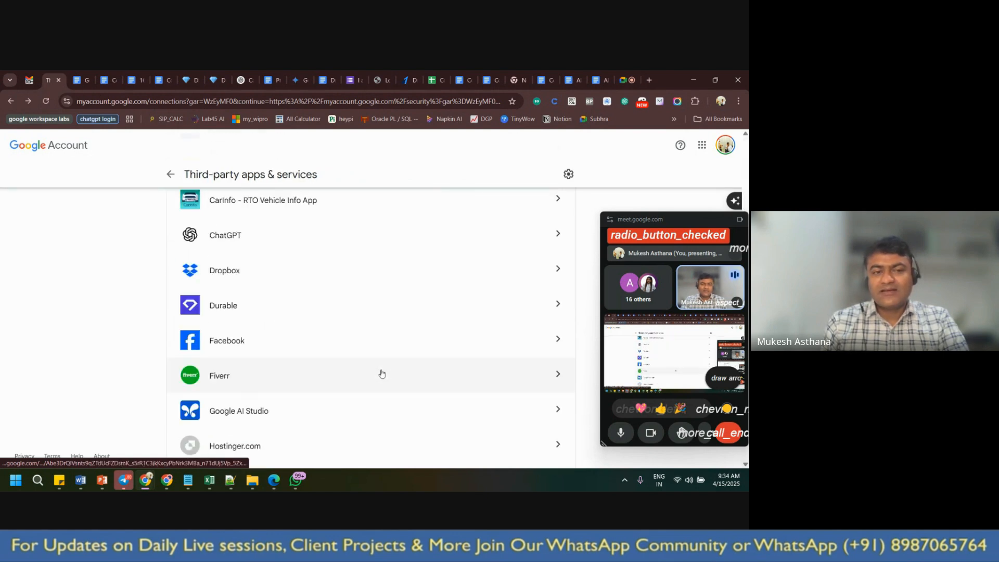
pyautogui.scroll(5, 382, 374)
pyautogui.scroll(4, 382, 373)
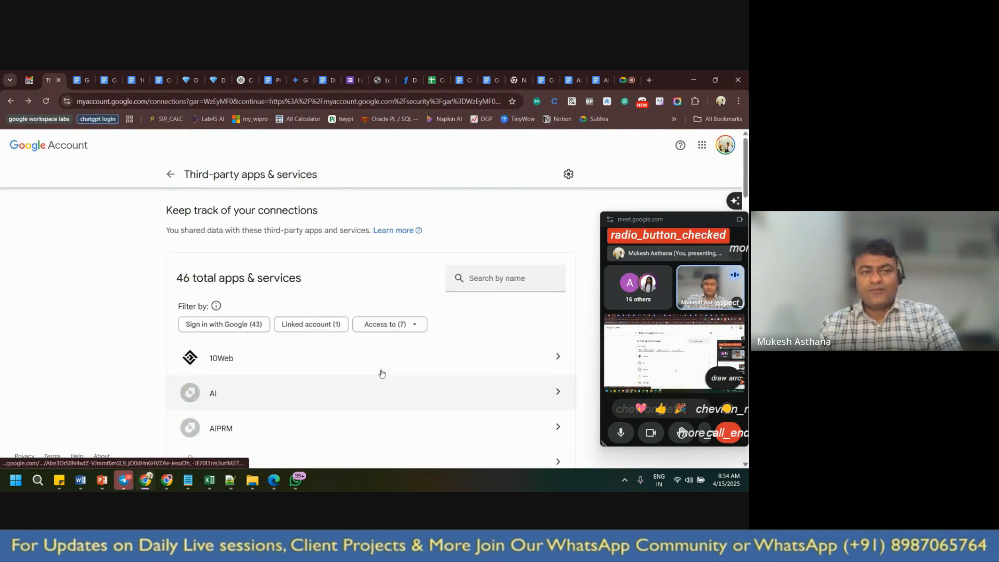
# Search the Google Account settings for "web", open Web & App Activity and examine its subsettings and auto-delete option
pyautogui.click(169, 181)
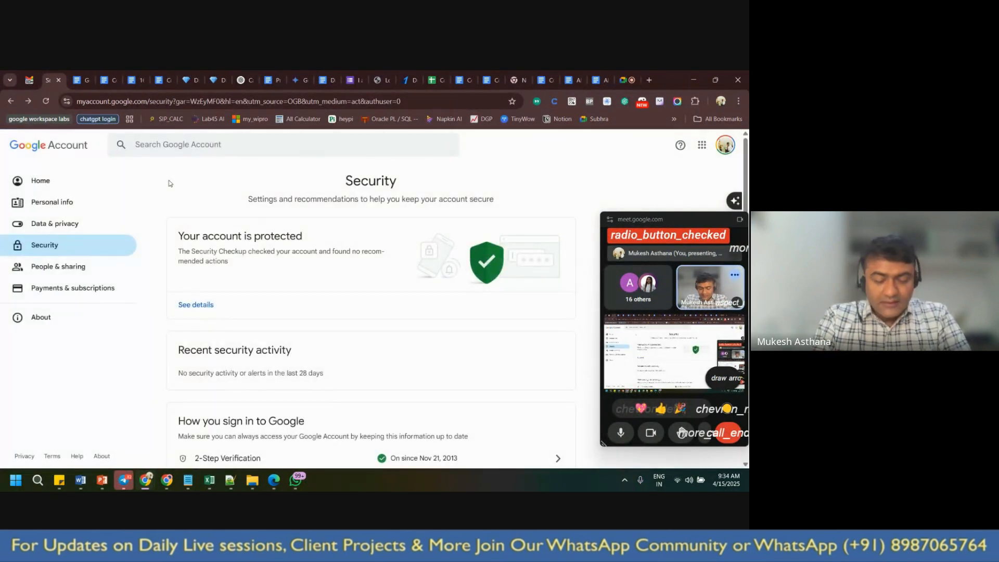
pyautogui.click(214, 153)
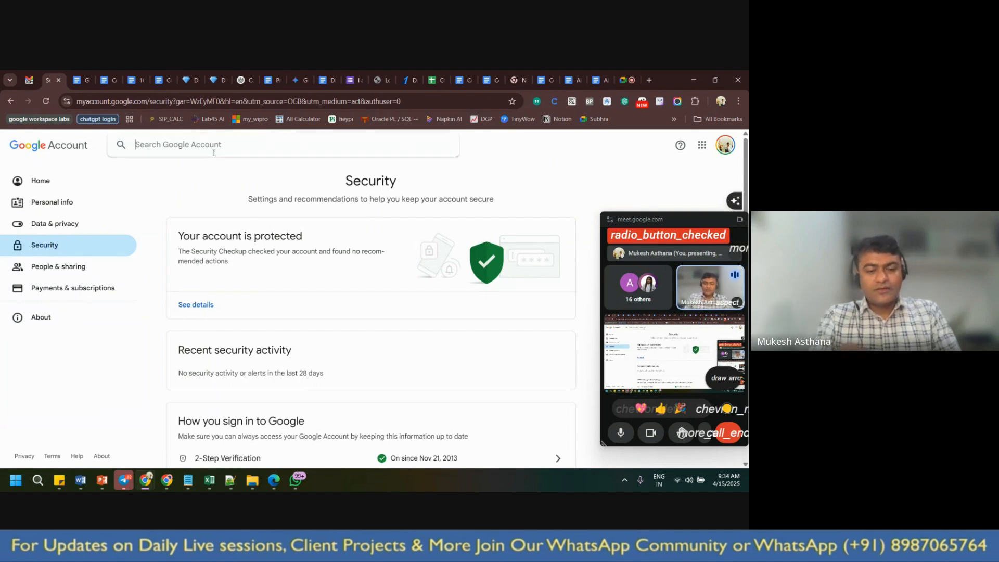
pyautogui.write('we')
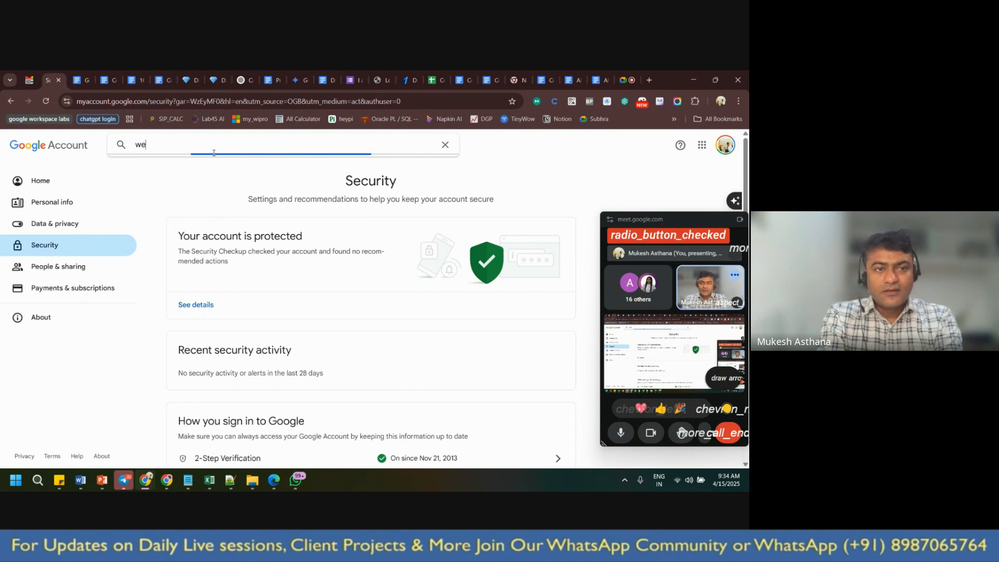
pyautogui.write('b')
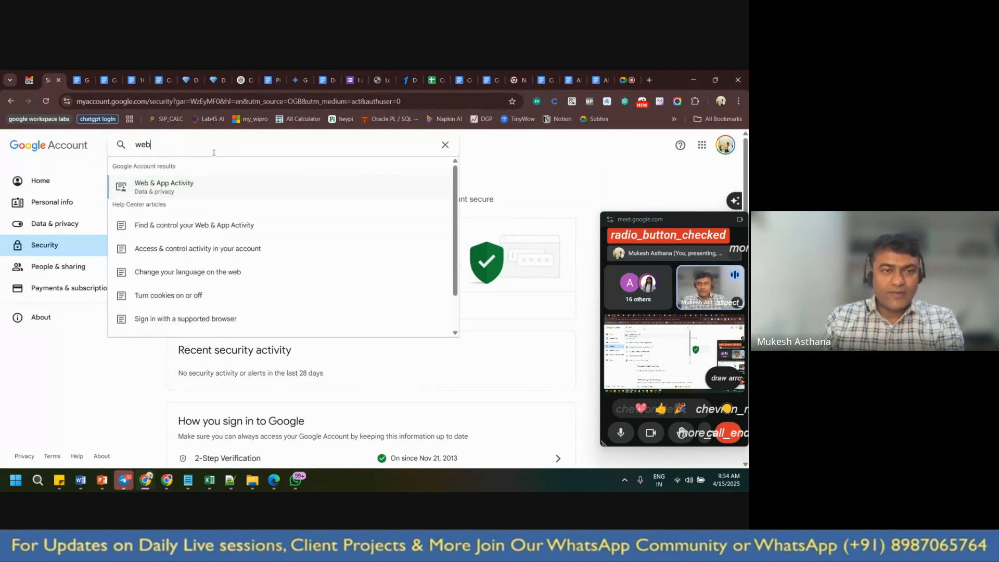
pyautogui.click(233, 191)
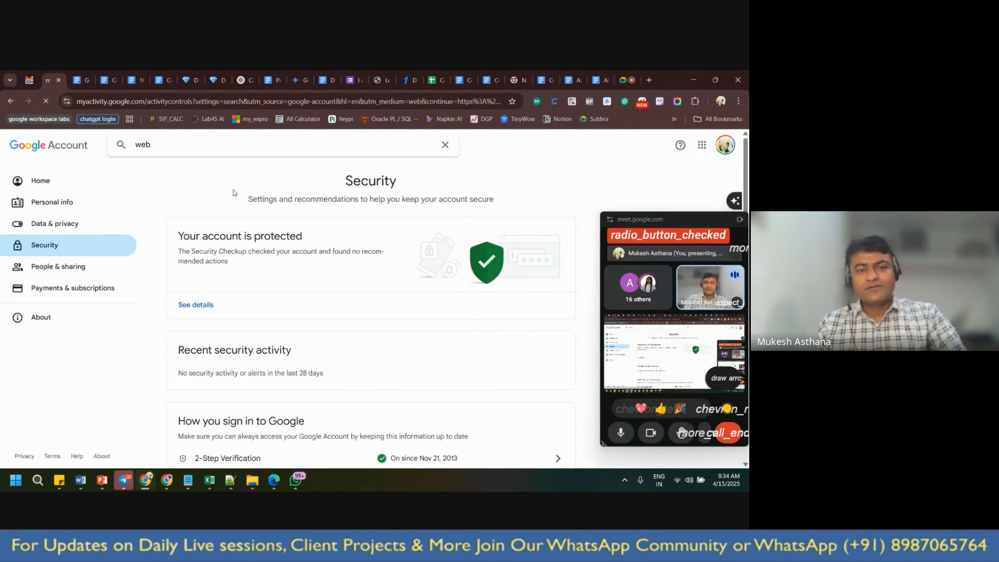
pyautogui.scroll(-5, 255, 303)
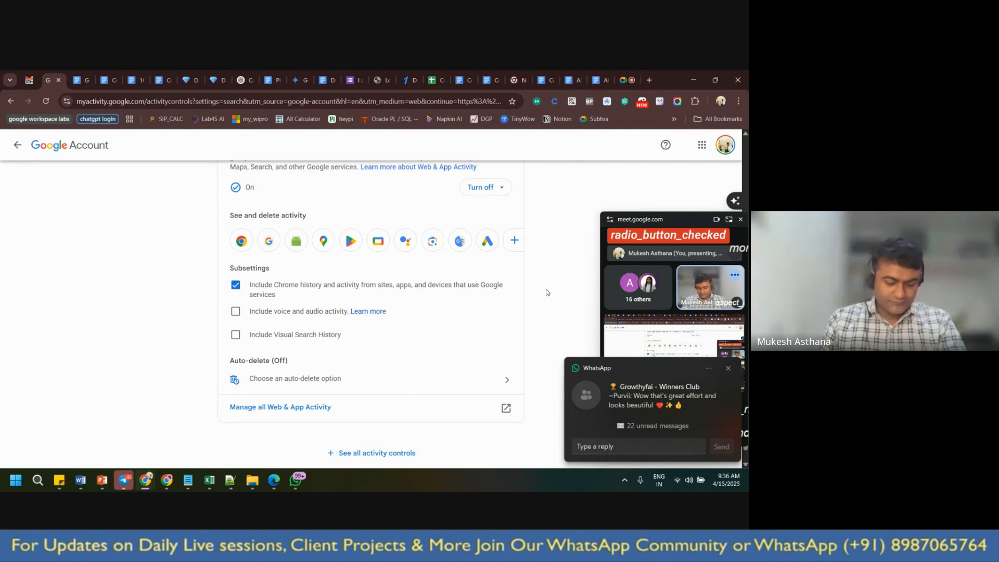
# Search for "google takeout" in a new browser tab and open the Google Takeout page
pyautogui.click(650, 80)
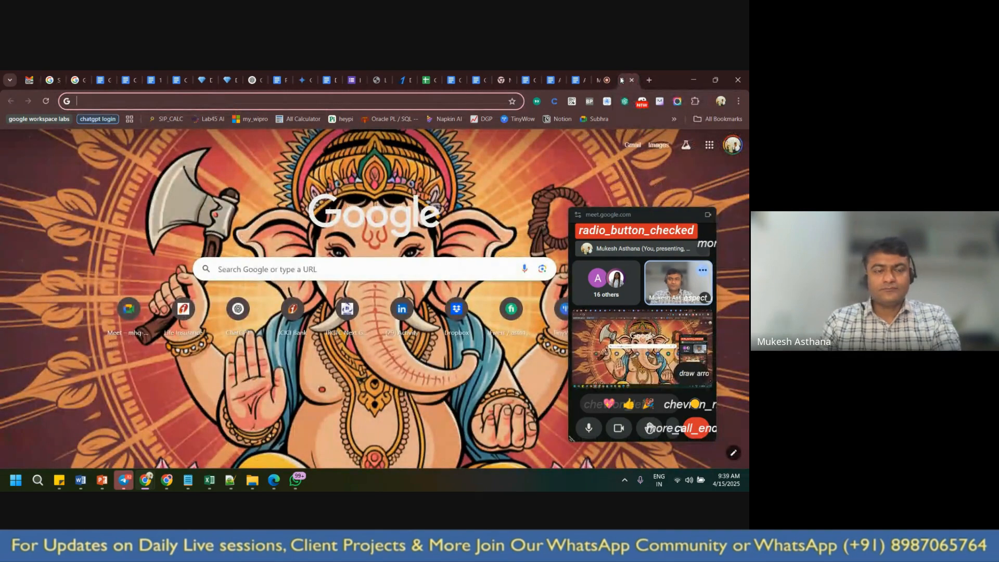
pyautogui.write('googl')
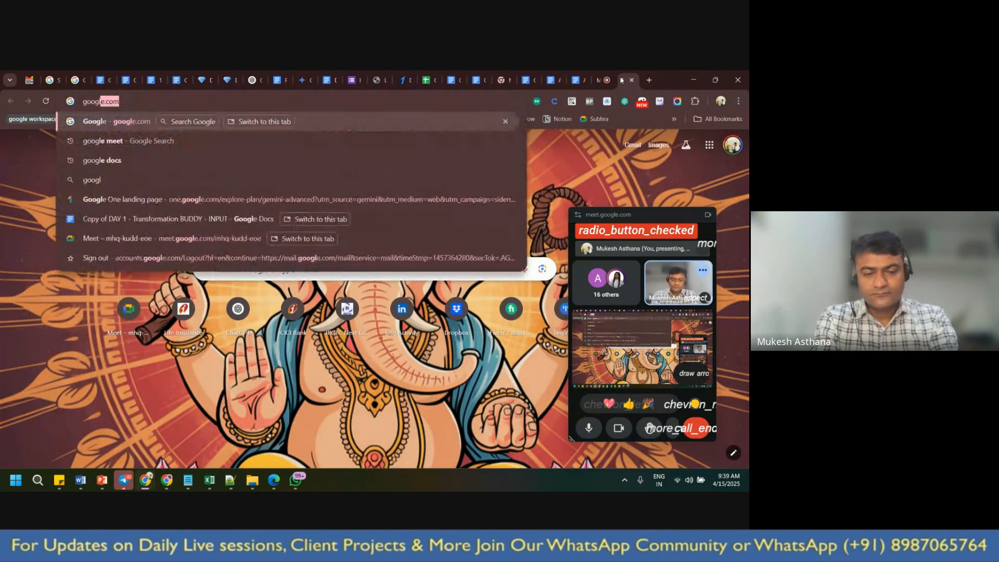
pyautogui.write('e t')
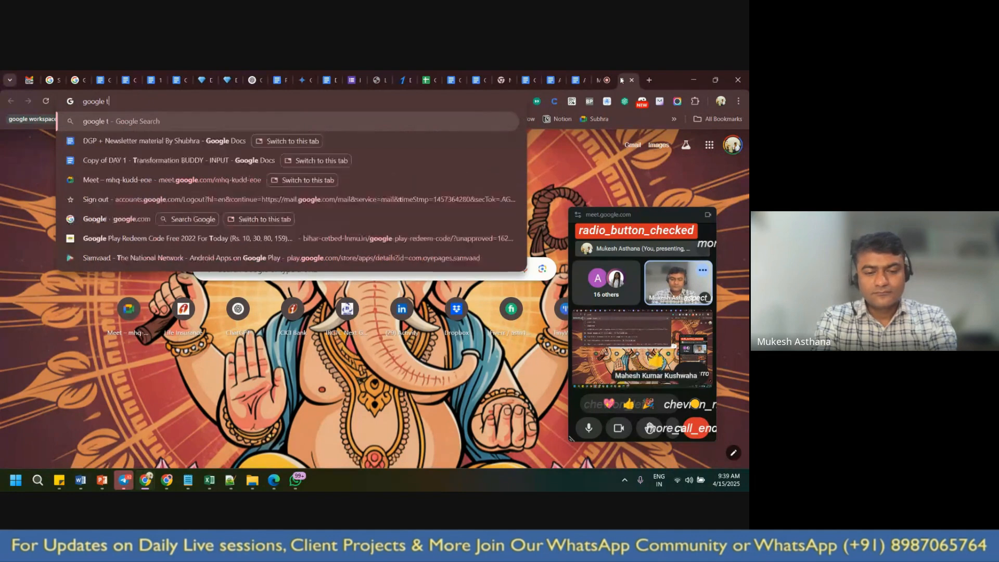
pyautogui.write('akeout')
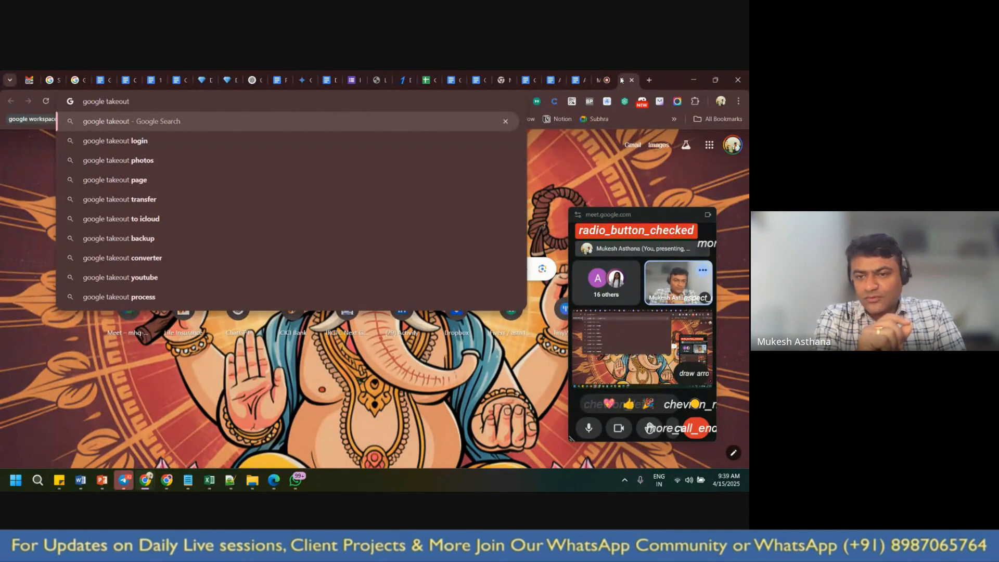
pyautogui.press('Return')
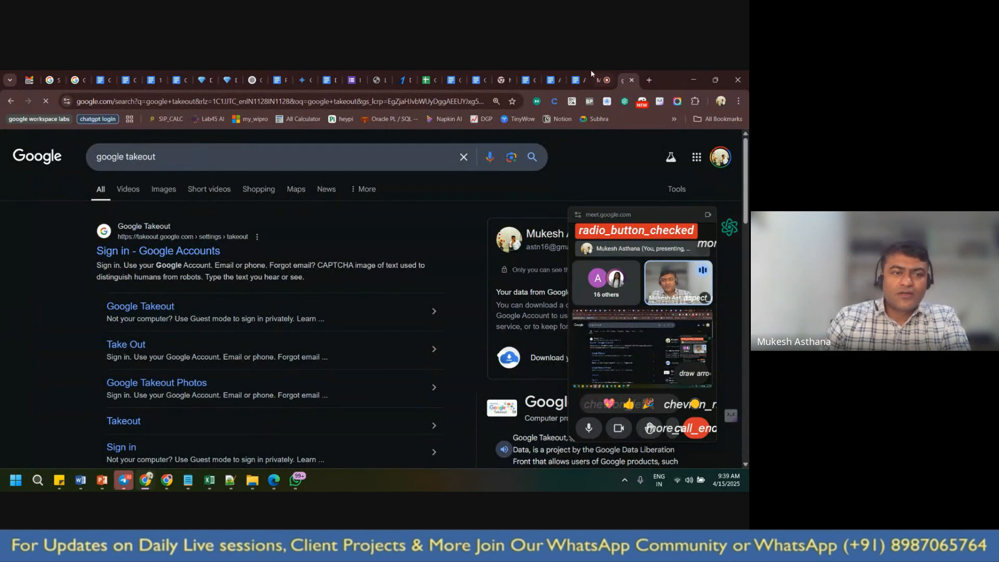
pyautogui.click(167, 253)
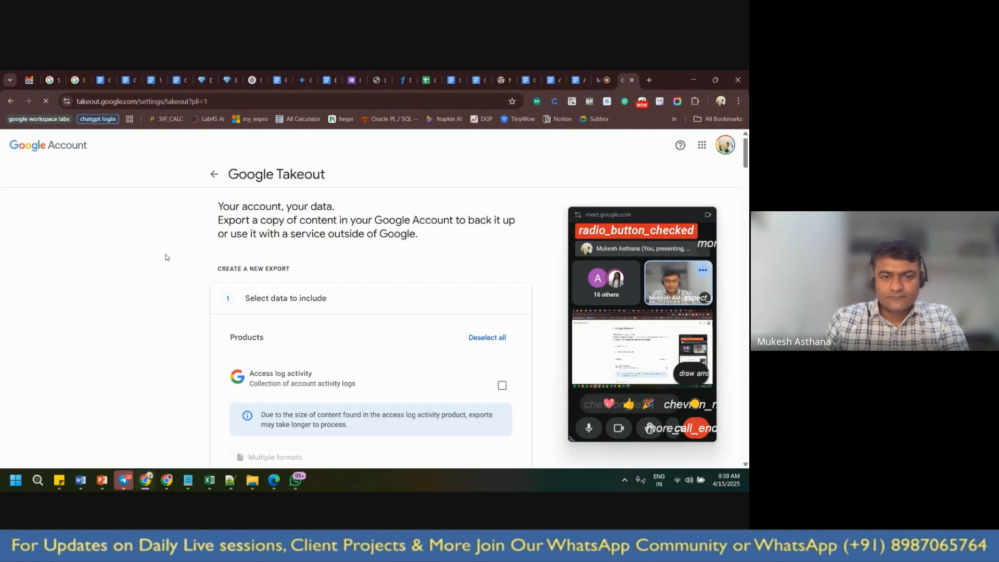
# Examine the Google Takeout list of exportable products and their formats, from Access log activity down to Google Pay
pyautogui.scroll(-1, 349, 295)
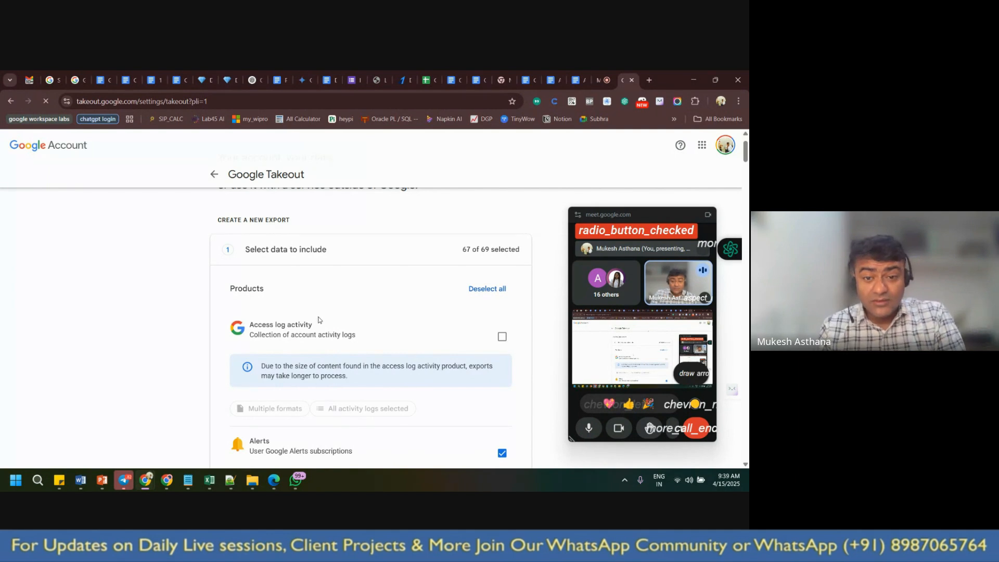
pyautogui.scroll(-2, 316, 321)
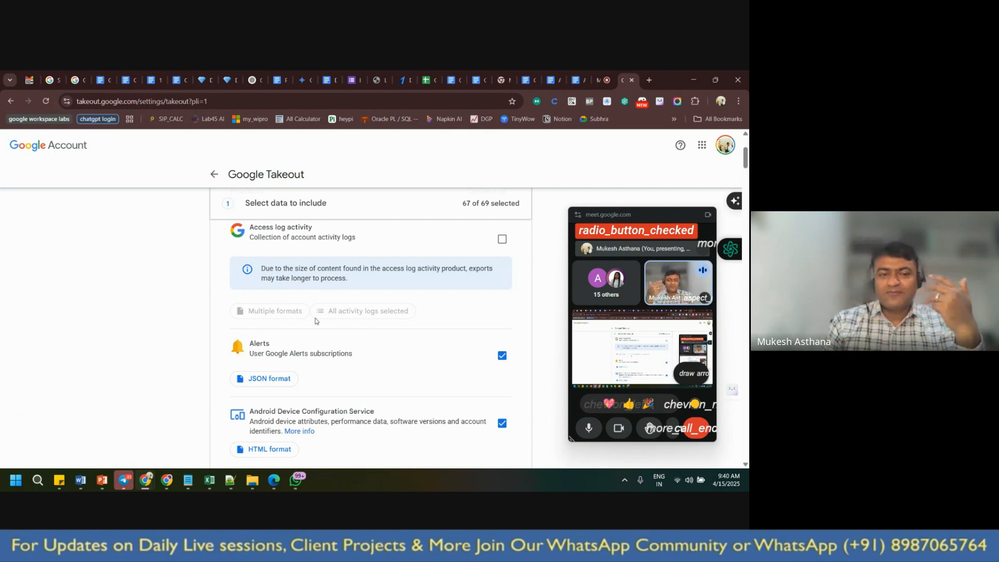
pyautogui.scroll(-2, 323, 345)
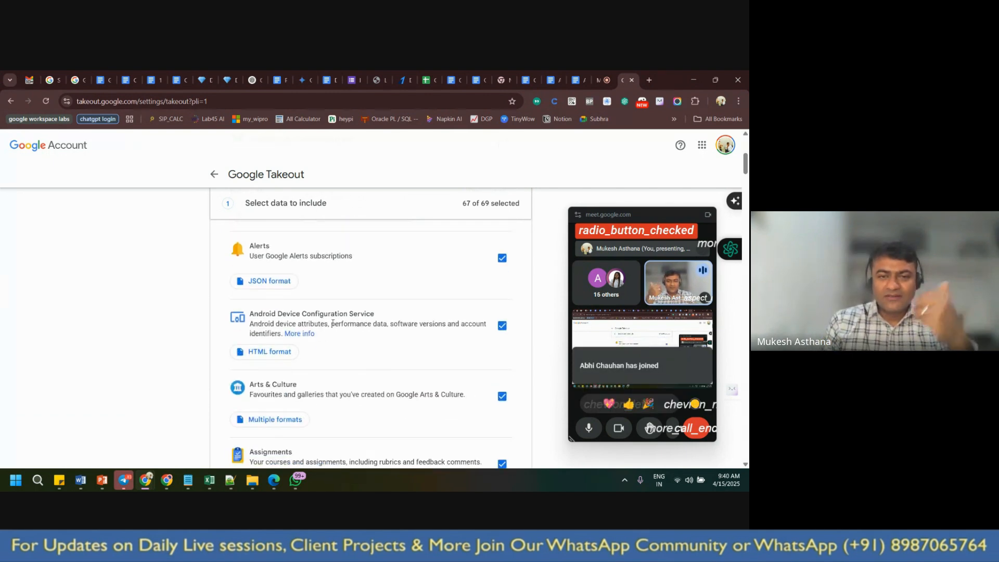
pyautogui.scroll(-2, 328, 336)
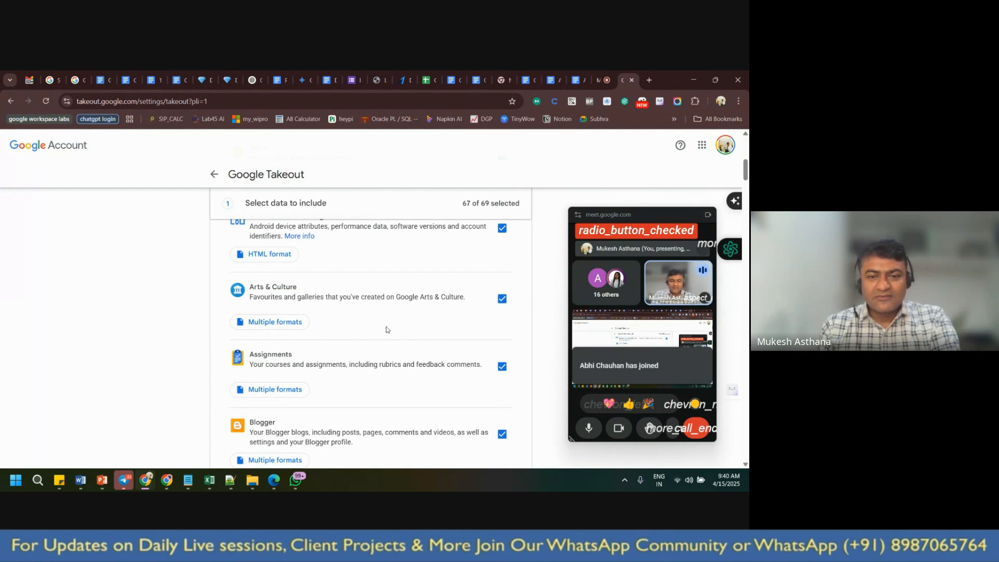
pyautogui.scroll(-4, 388, 327)
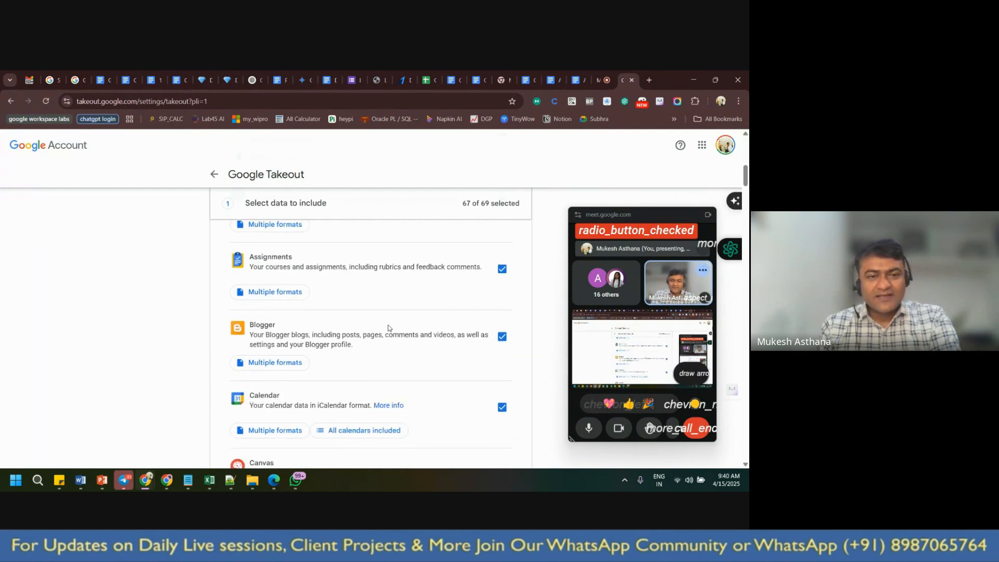
pyautogui.scroll(-3, 388, 328)
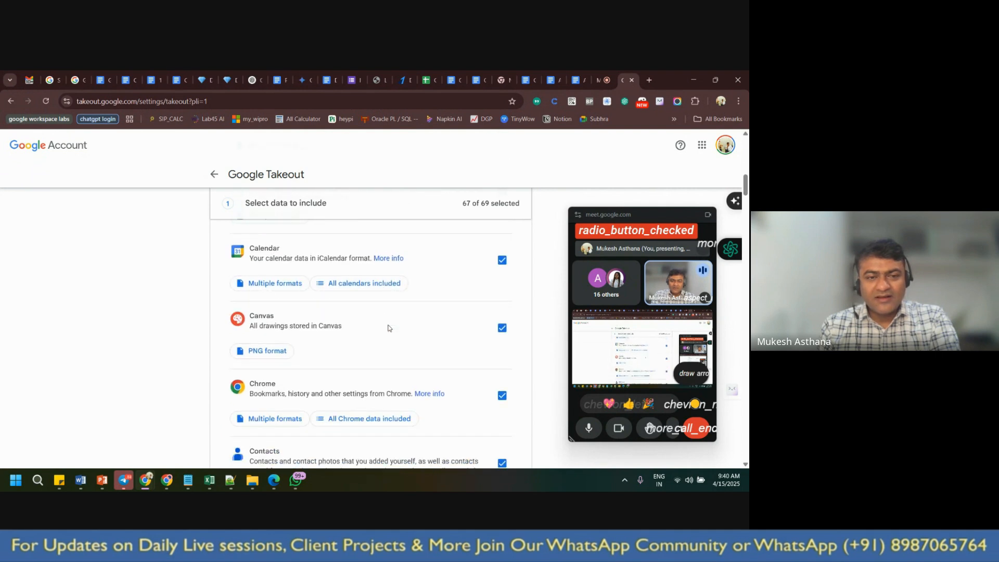
pyautogui.scroll(-2, 388, 328)
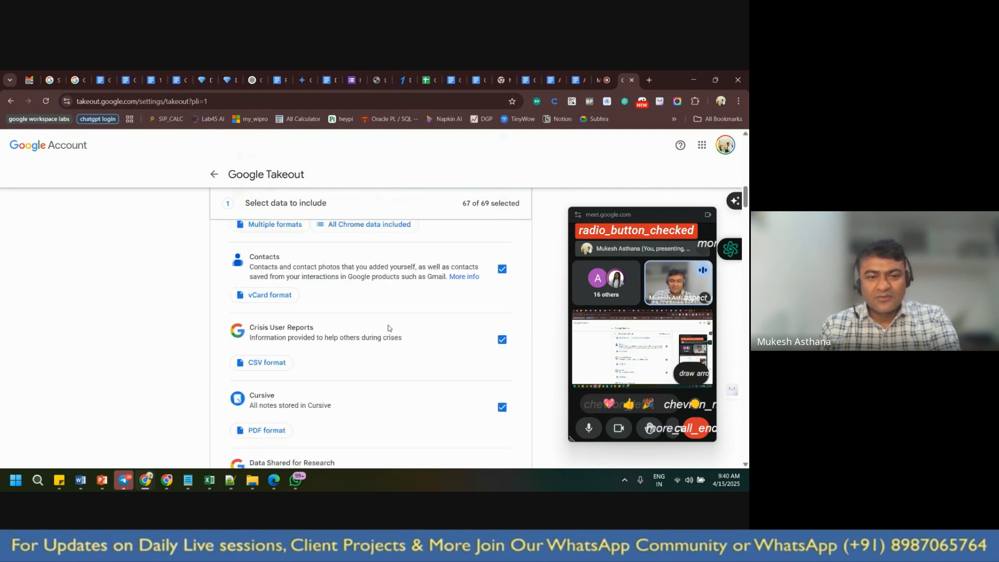
pyautogui.scroll(-1, 387, 328)
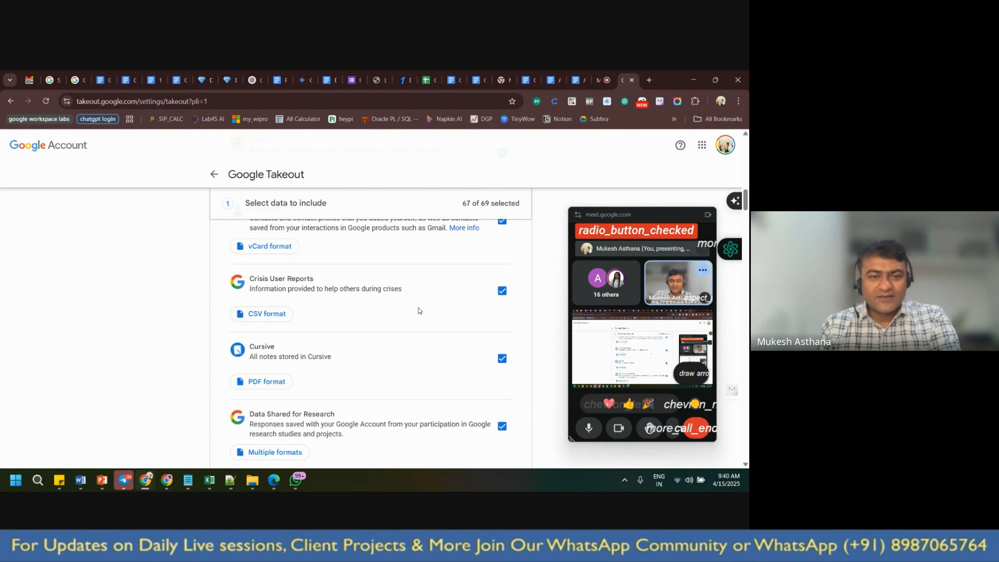
pyautogui.scroll(-2, 419, 311)
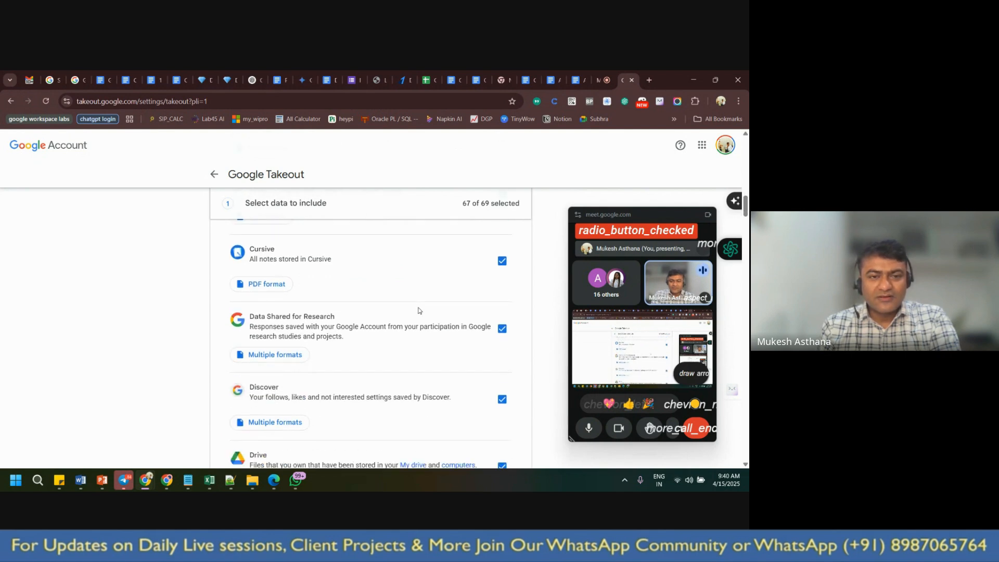
pyautogui.scroll(-6, 420, 310)
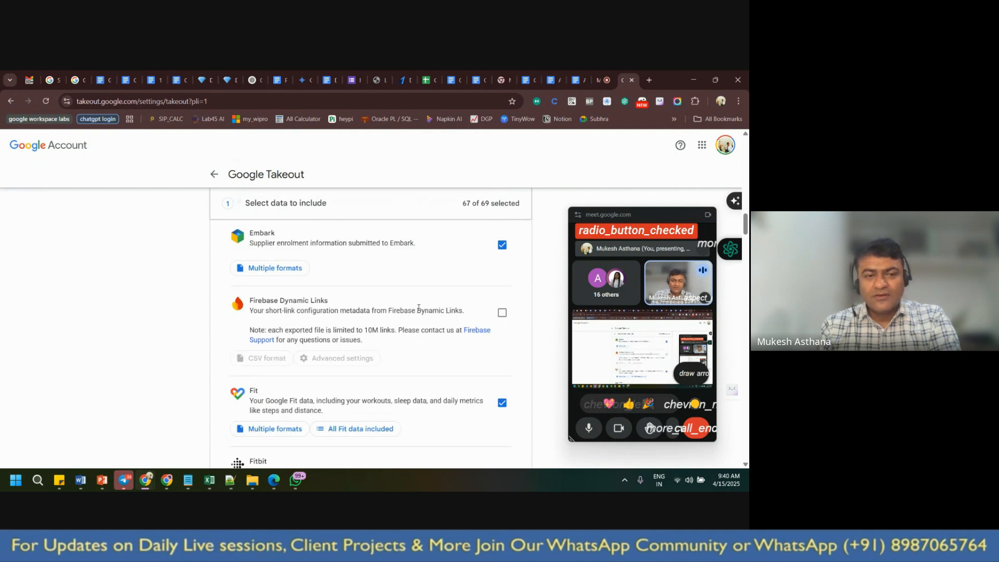
pyautogui.scroll(-6, 419, 308)
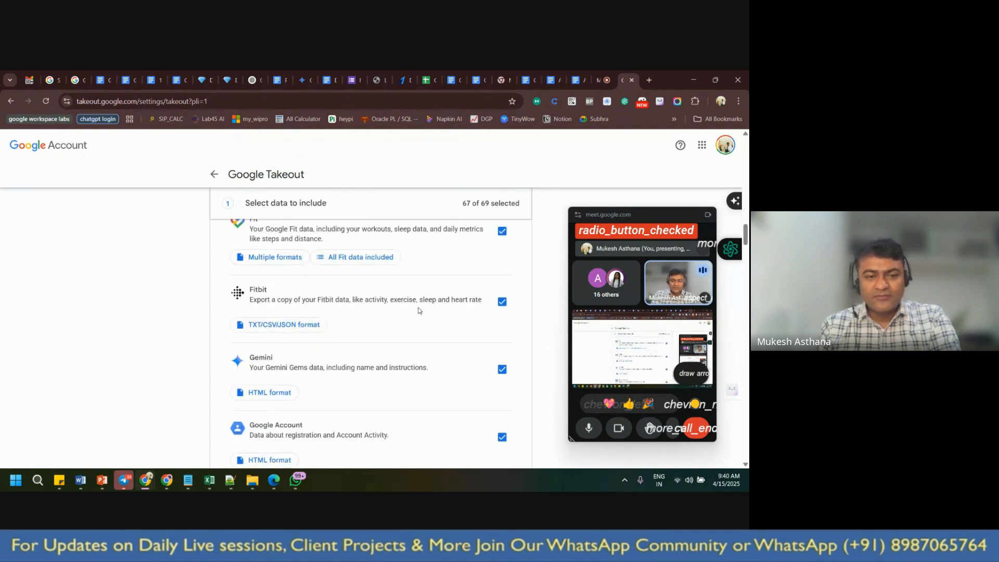
pyautogui.scroll(-4, 419, 311)
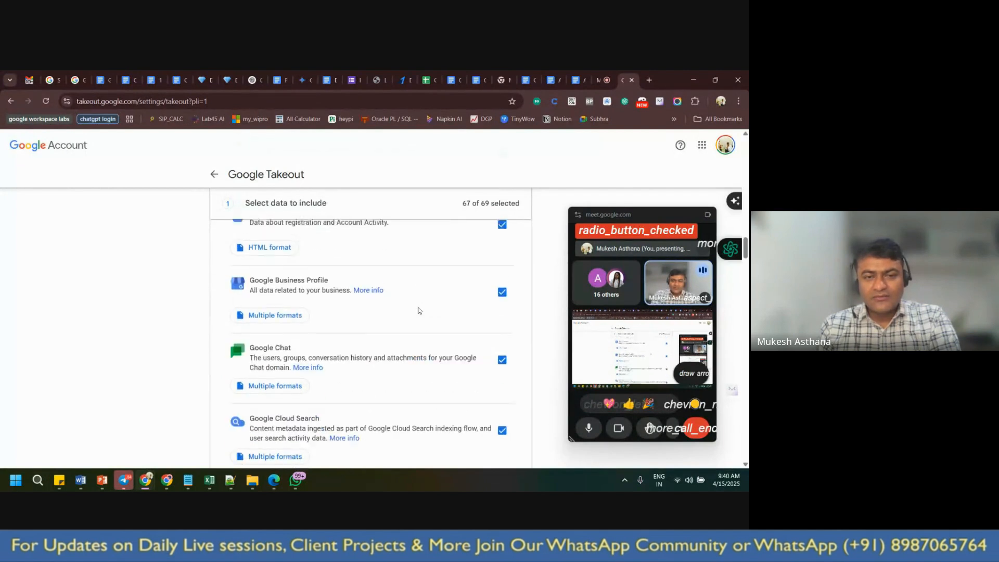
pyautogui.scroll(-5, 419, 311)
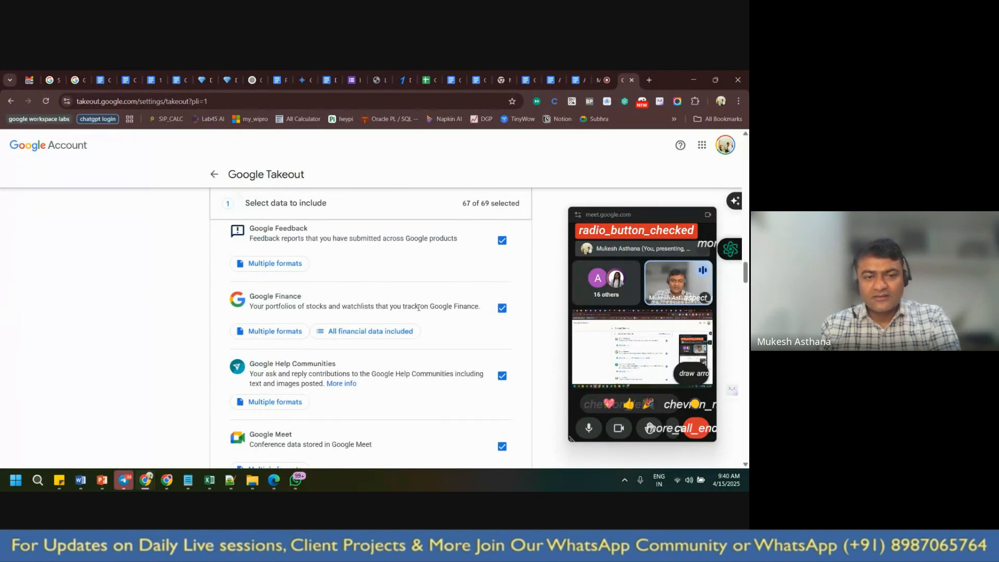
pyautogui.scroll(-2, 419, 307)
pyautogui.scroll(-2, 420, 311)
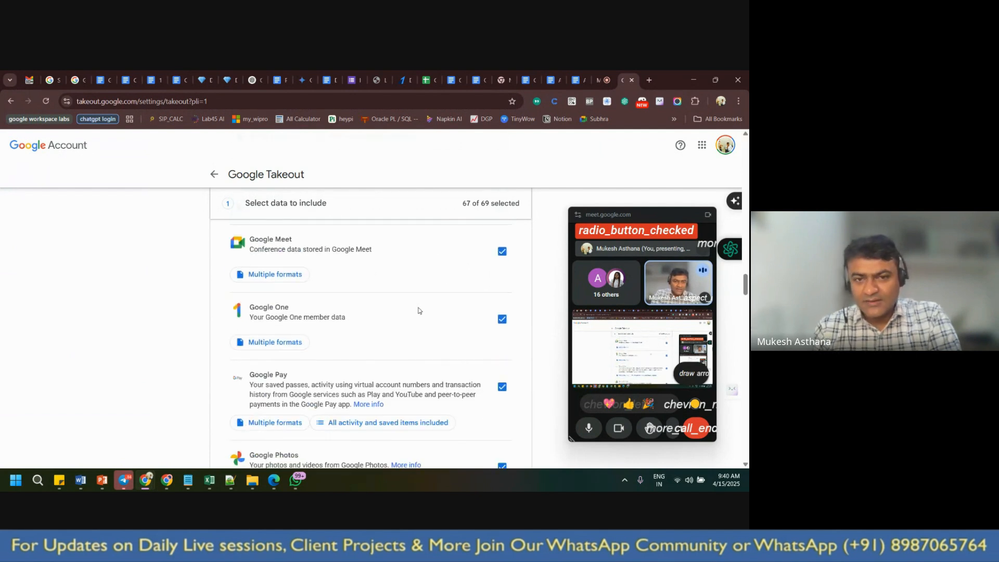
# Exclude Google One from the data export, and include it again
pyautogui.scroll(-1, 419, 310)
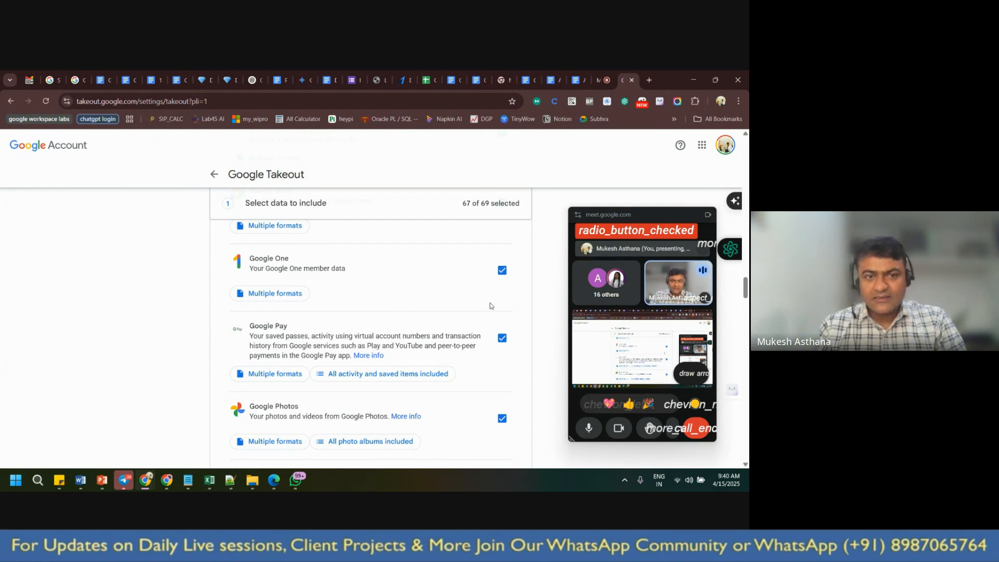
pyautogui.click(502, 271)
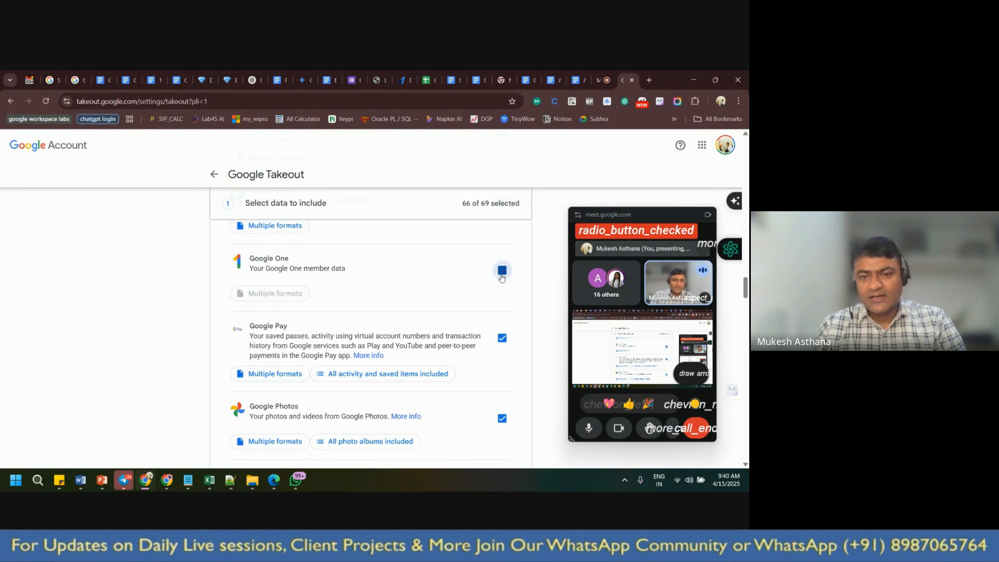
pyautogui.click(502, 272)
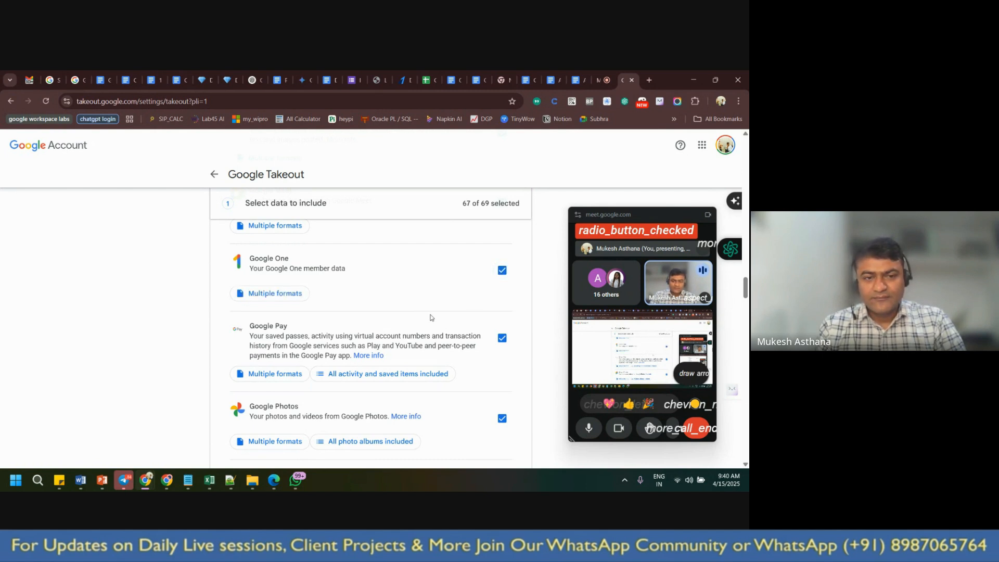
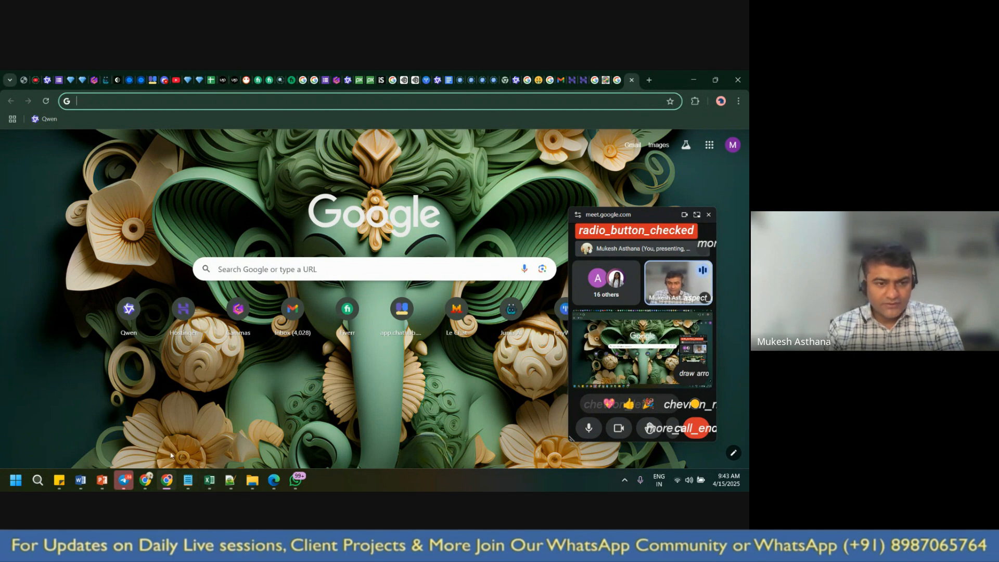
# Switch to the other Chrome profile's window and bring up its open Gmail inbox
pyautogui.click(167, 479)
pyautogui.moveTo(58, 409)
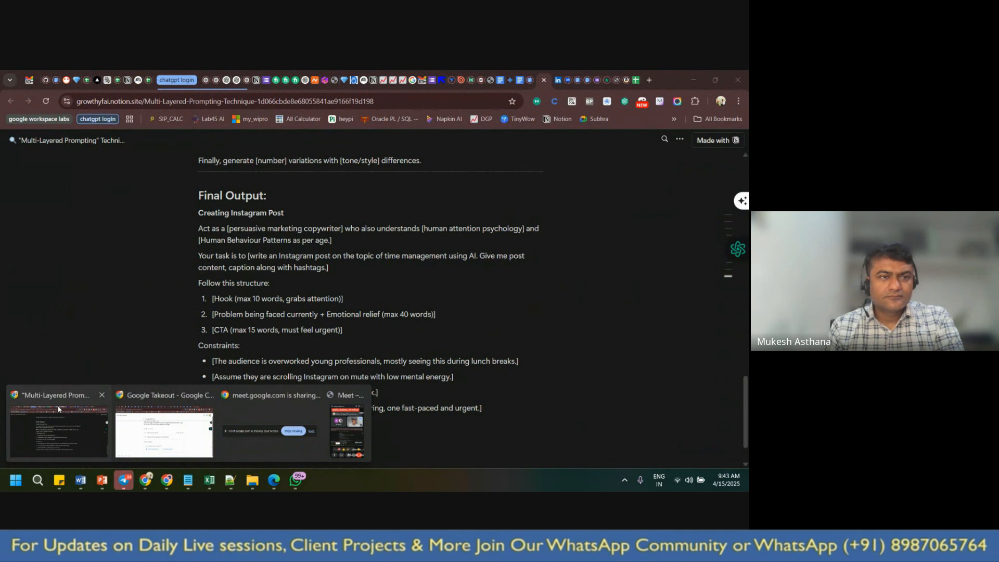
pyautogui.click(59, 409)
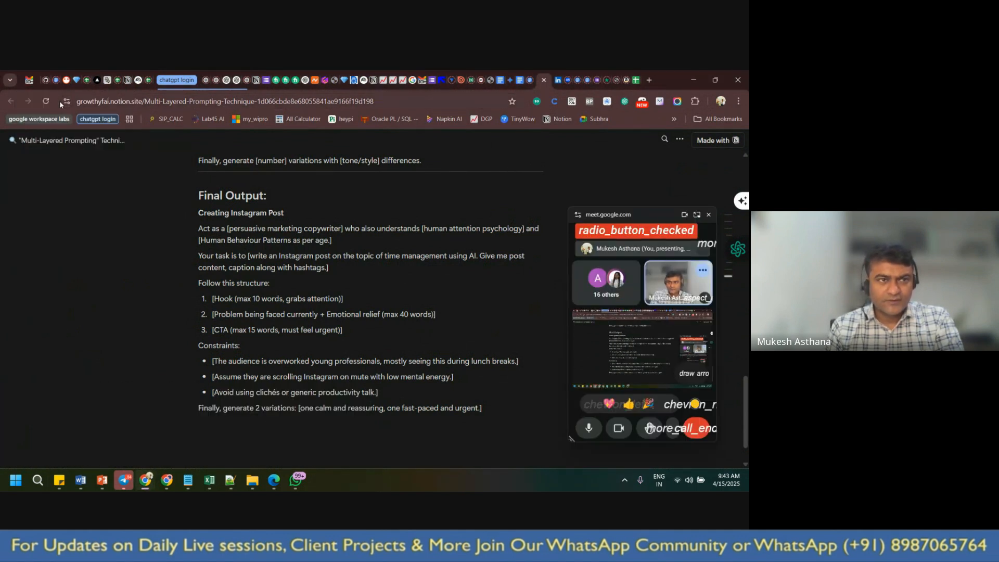
pyautogui.click(173, 482)
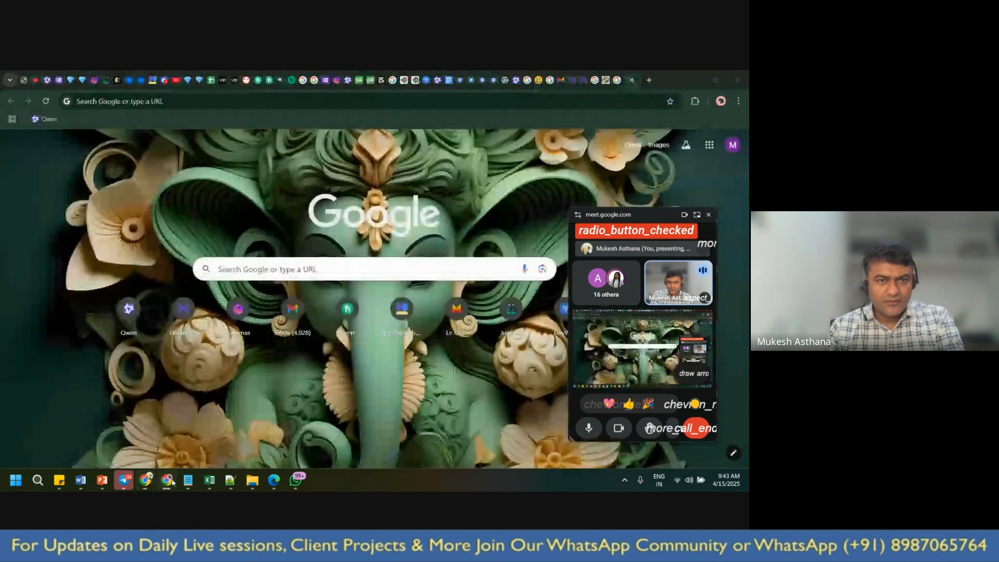
pyautogui.click(560, 80)
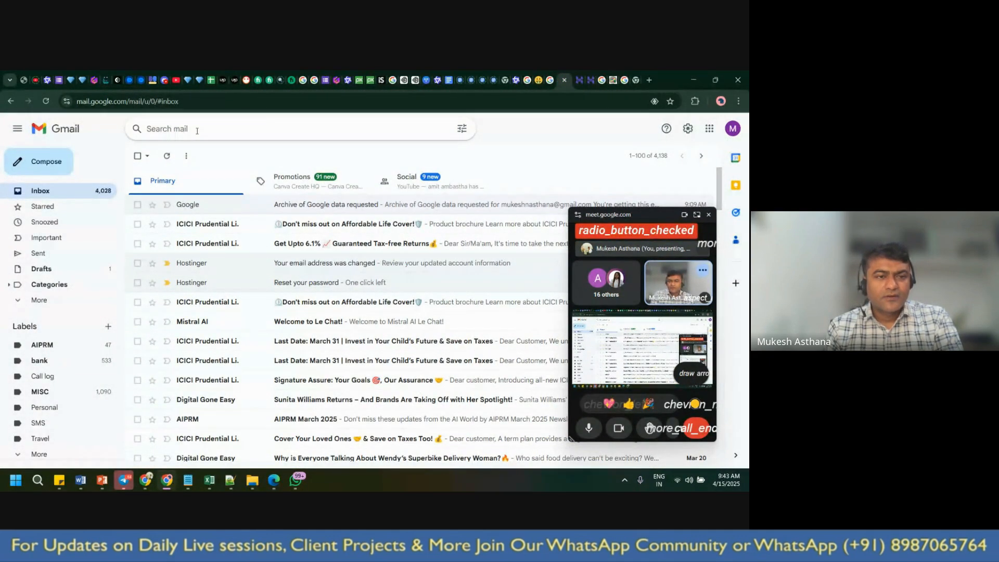
# View the emails labelled AIPRM, return to the inbox and look through its messages
pyautogui.click(52, 348)
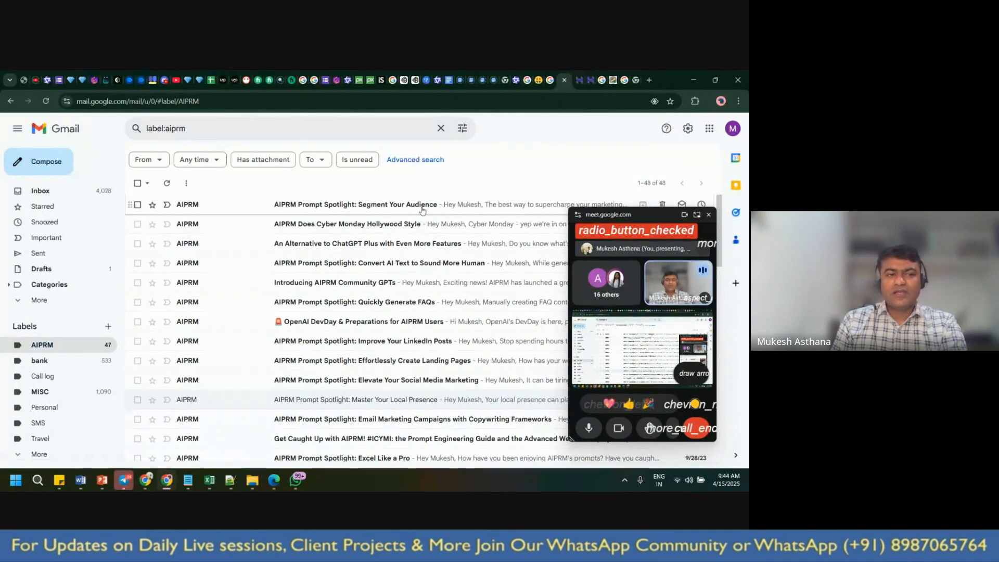
pyautogui.click(41, 191)
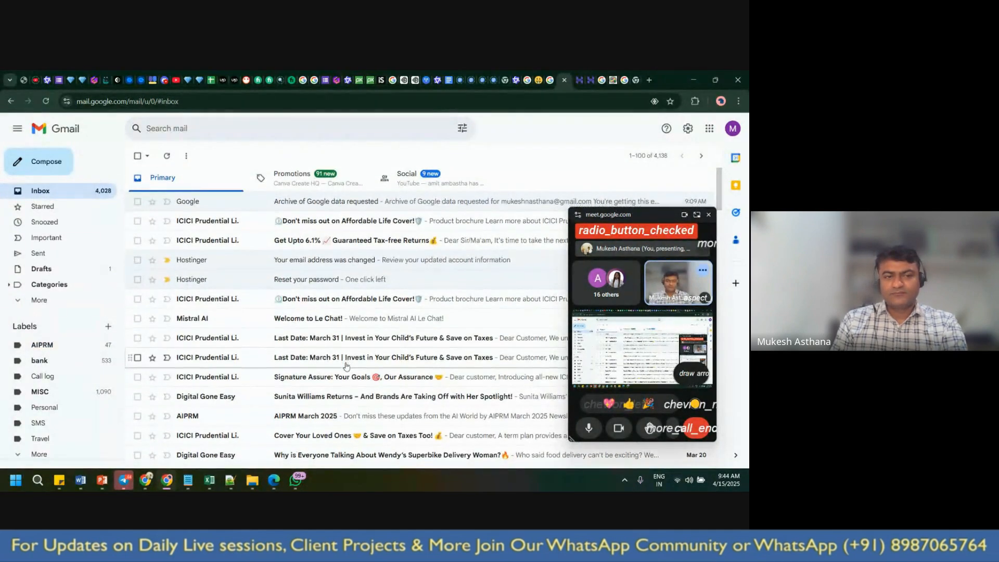
pyautogui.scroll(-4, 347, 367)
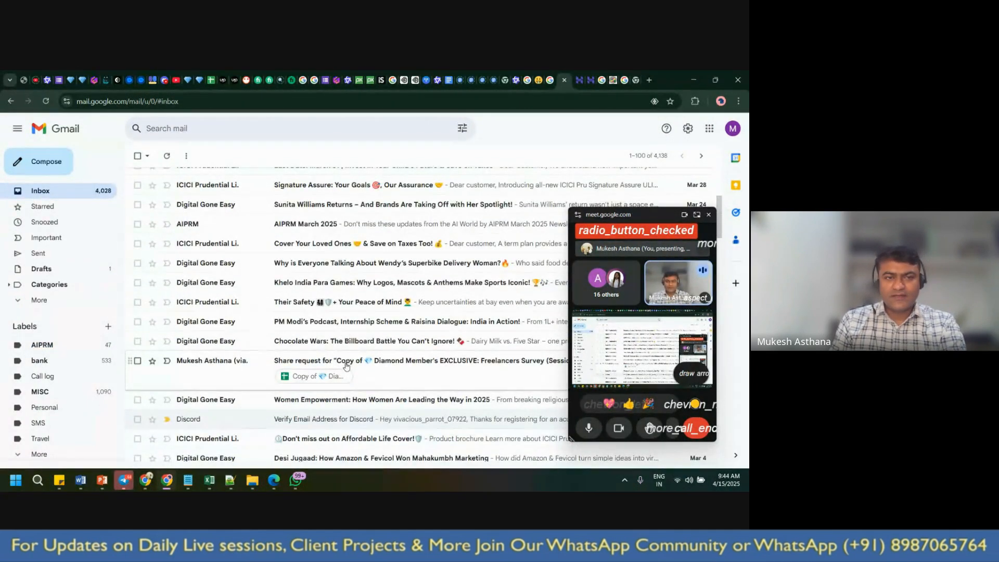
pyautogui.scroll(4, 346, 367)
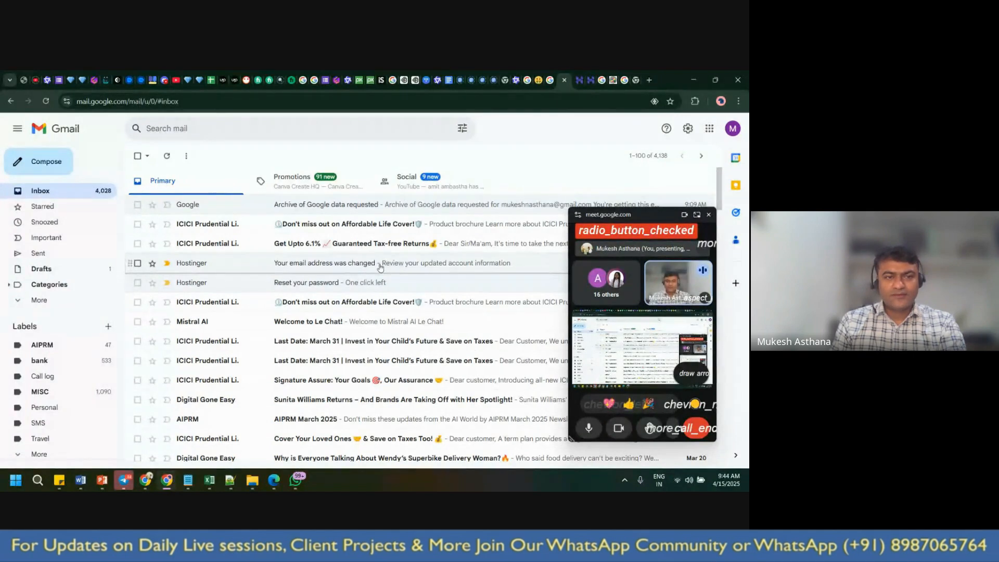
pyautogui.click(351, 282)
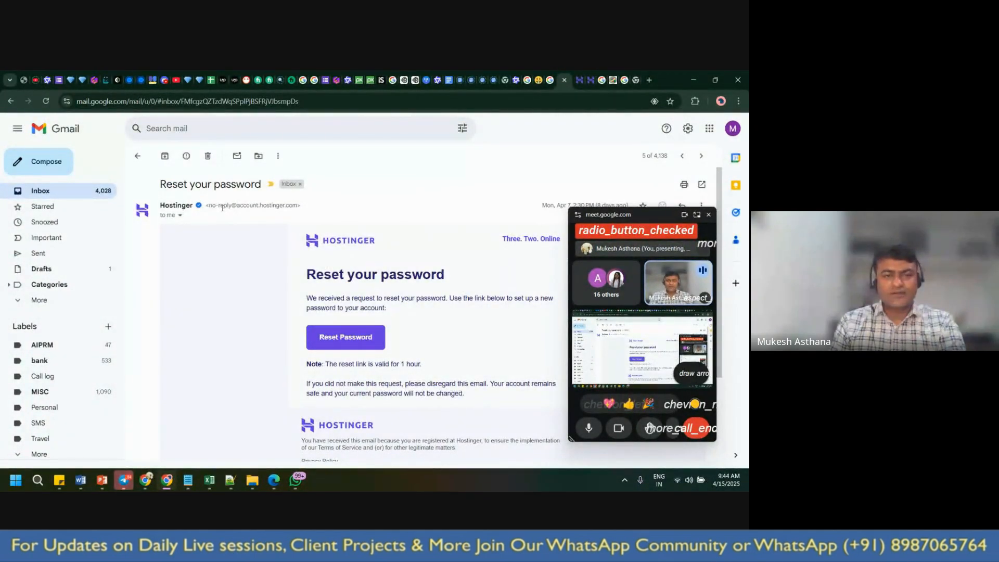
pyautogui.moveTo(232, 205); pyautogui.dragTo(298, 207)
pyautogui.hotkey('ctrl', 'c')
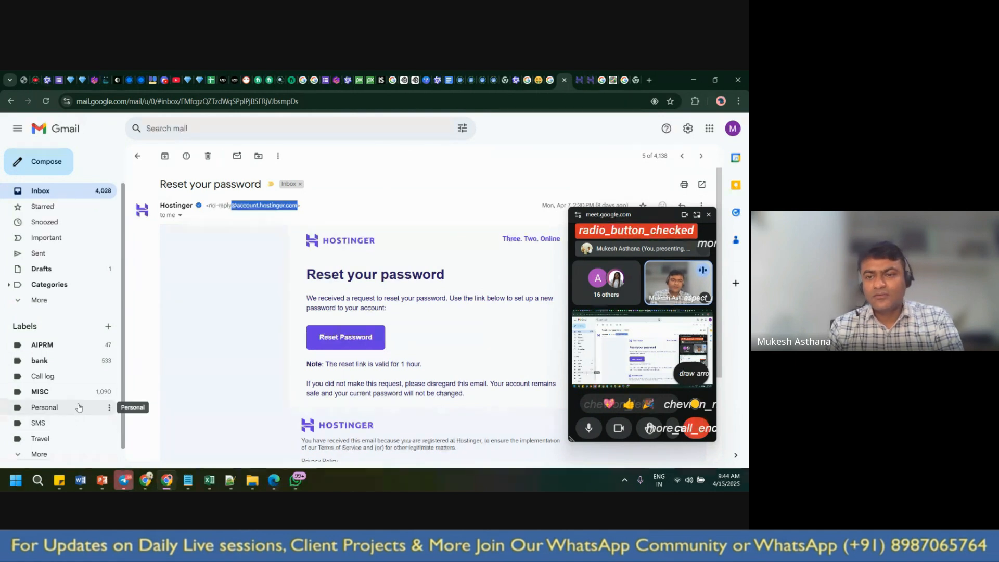
pyautogui.click(463, 129)
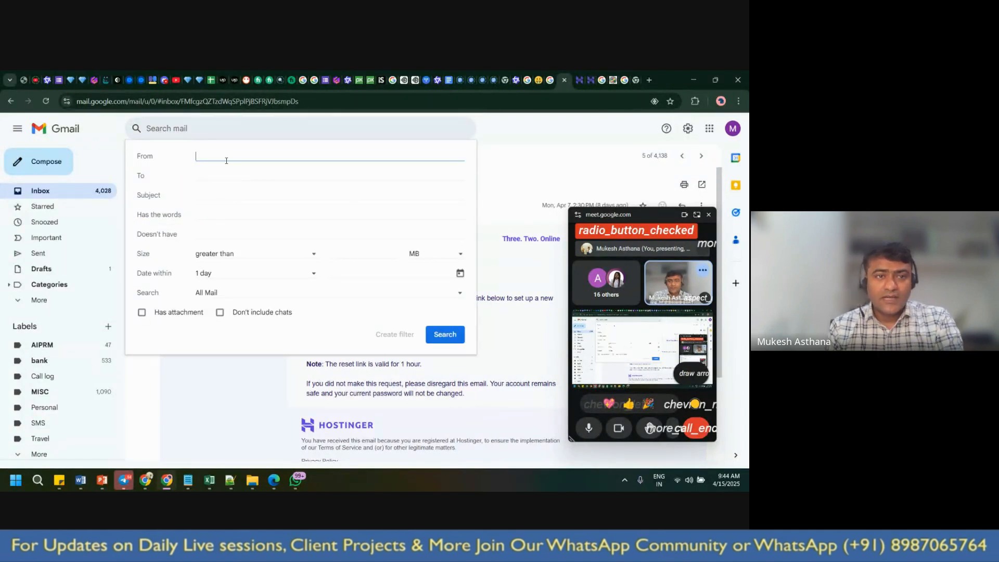
pyautogui.click(545, 141)
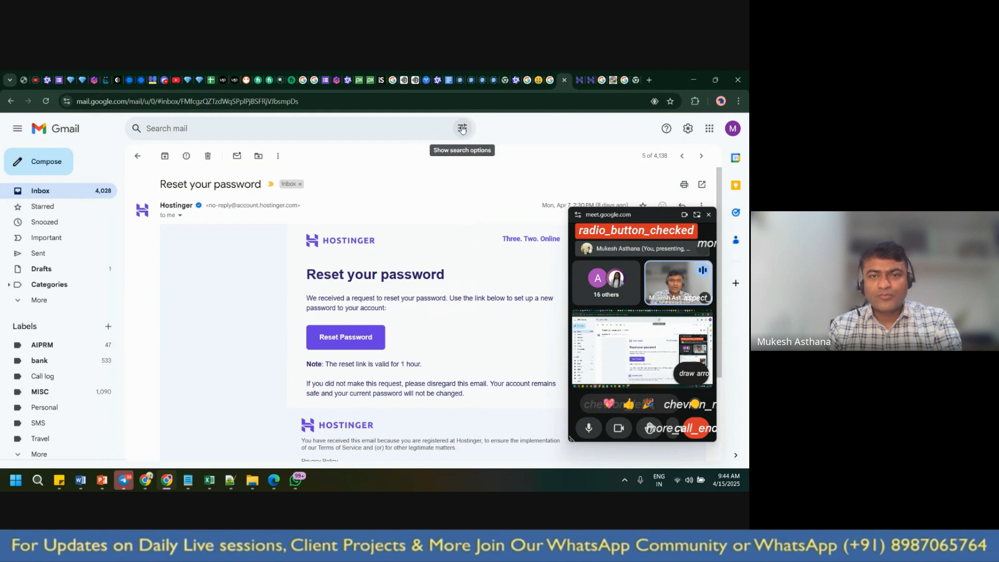
pyautogui.click(463, 130)
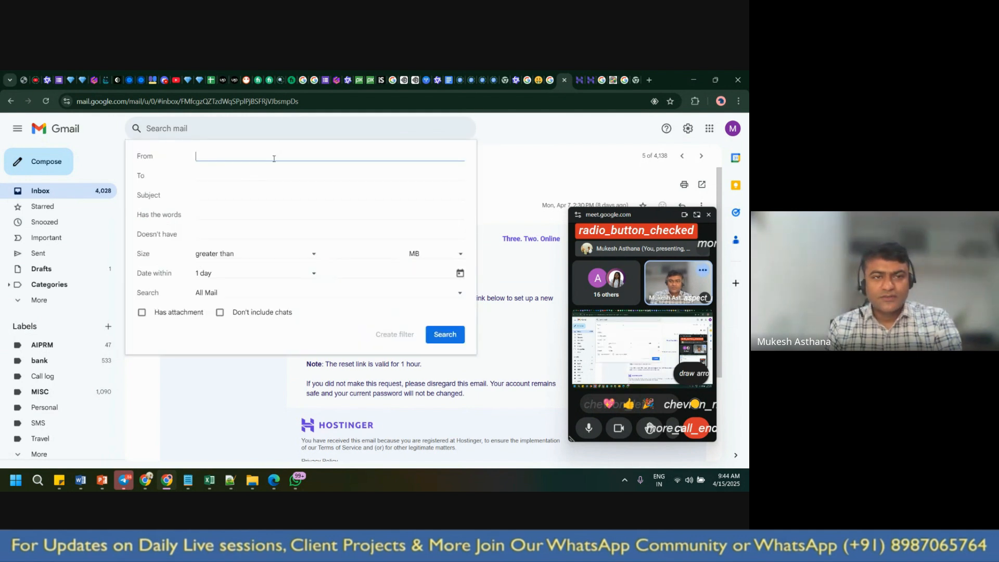
pyautogui.hotkey('ctrl', 'v')
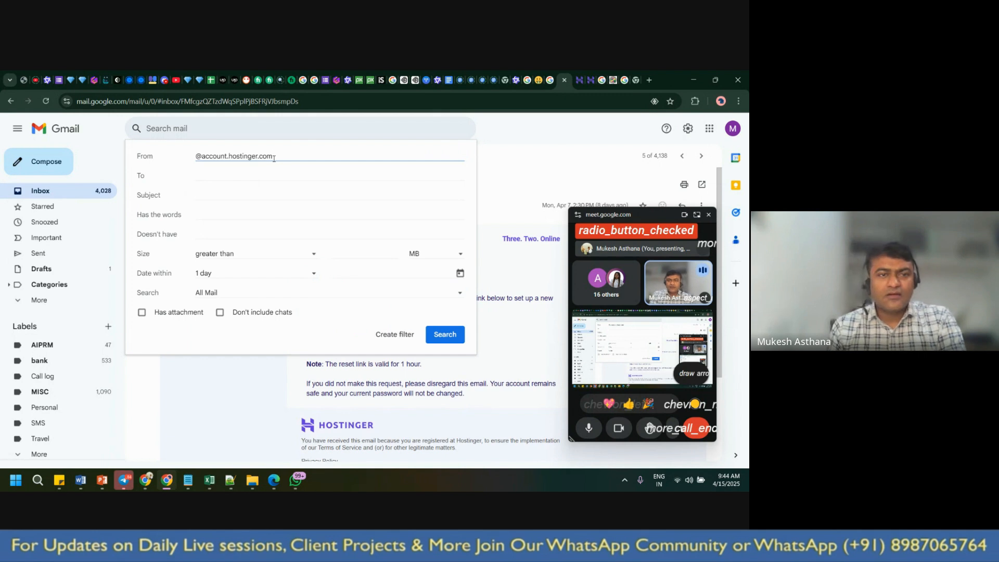
# Examine the Subject, Has the words and Doesn't have criteria in the search options, leaving them empty
pyautogui.click(211, 195)
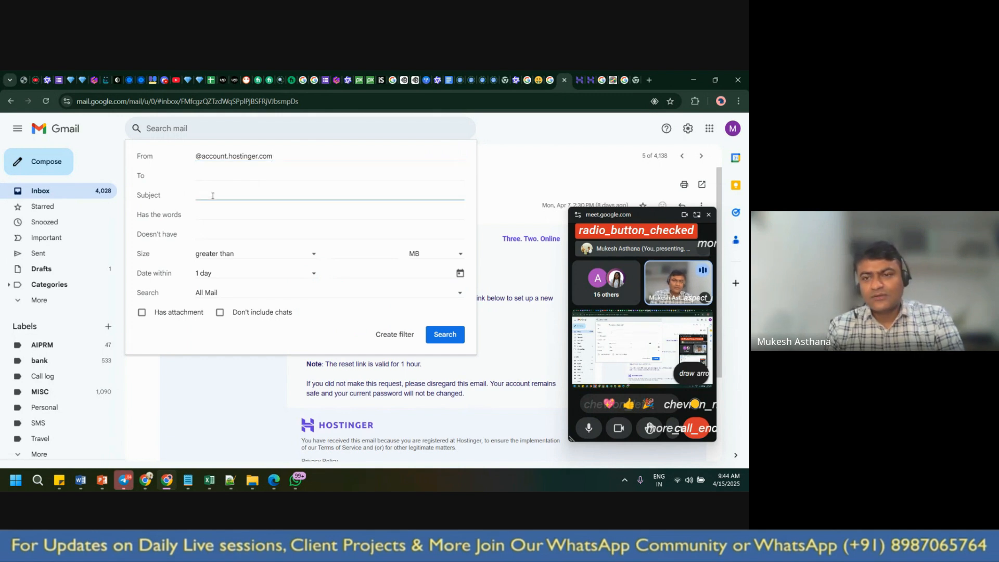
pyautogui.click(221, 215)
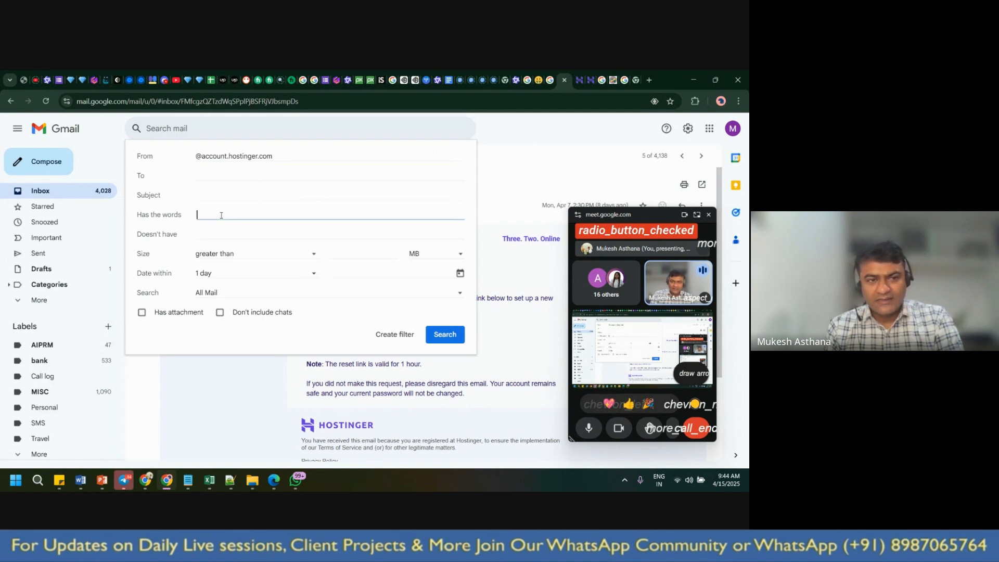
pyautogui.click(222, 235)
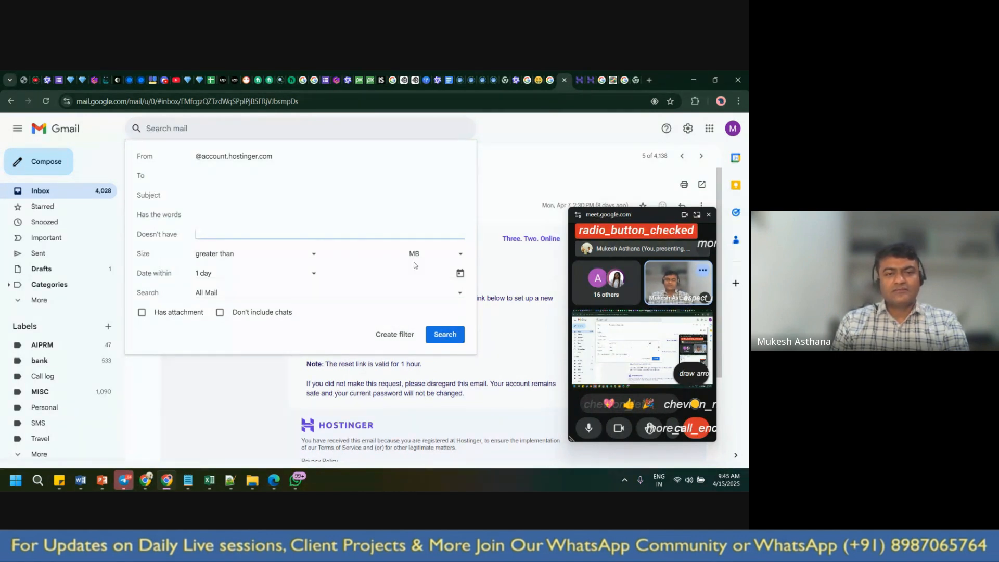
# Start a filter from the search criteria, set to skip the inbox and also apply to the matching conversations
pyautogui.click(392, 334)
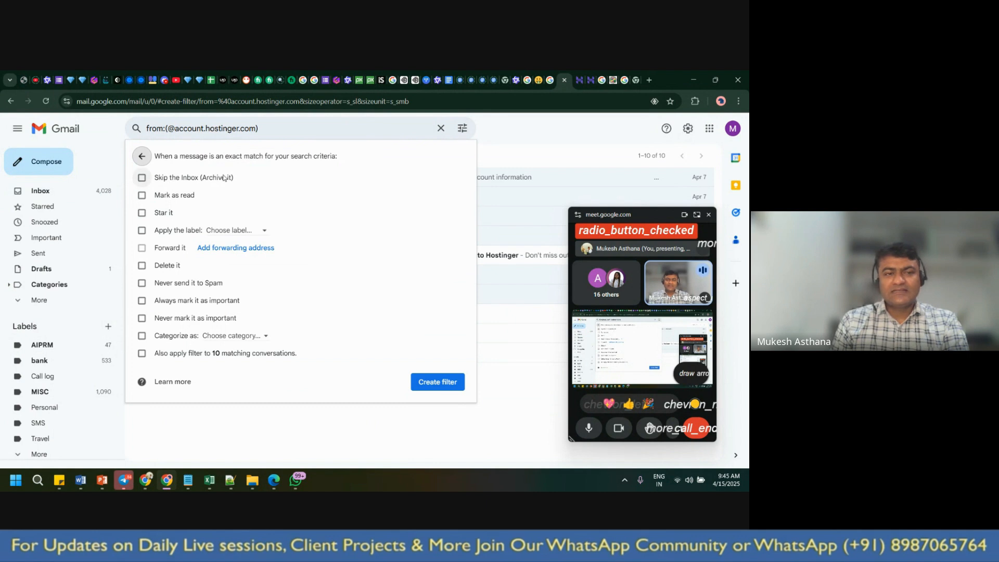
pyautogui.click(192, 181)
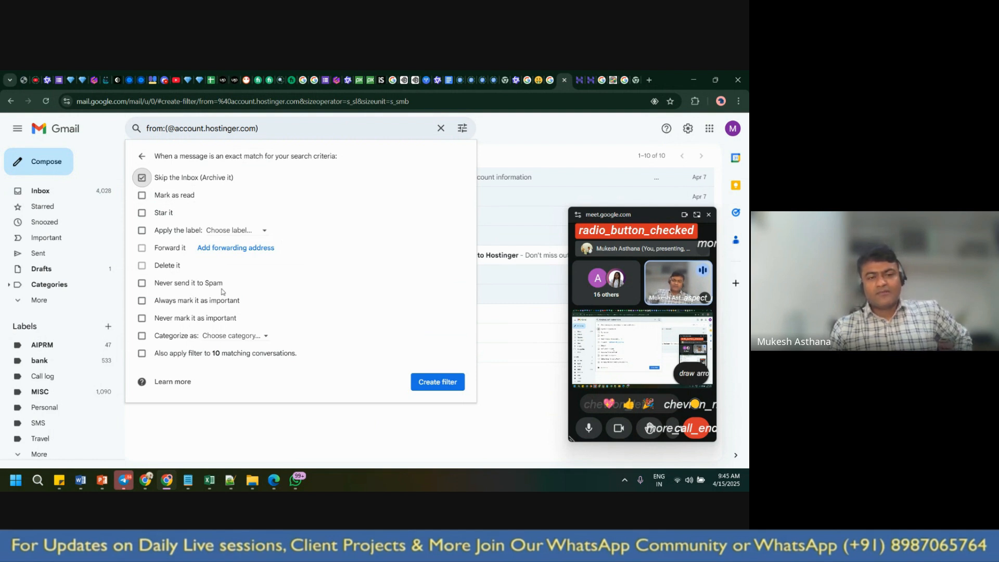
pyautogui.click(223, 336)
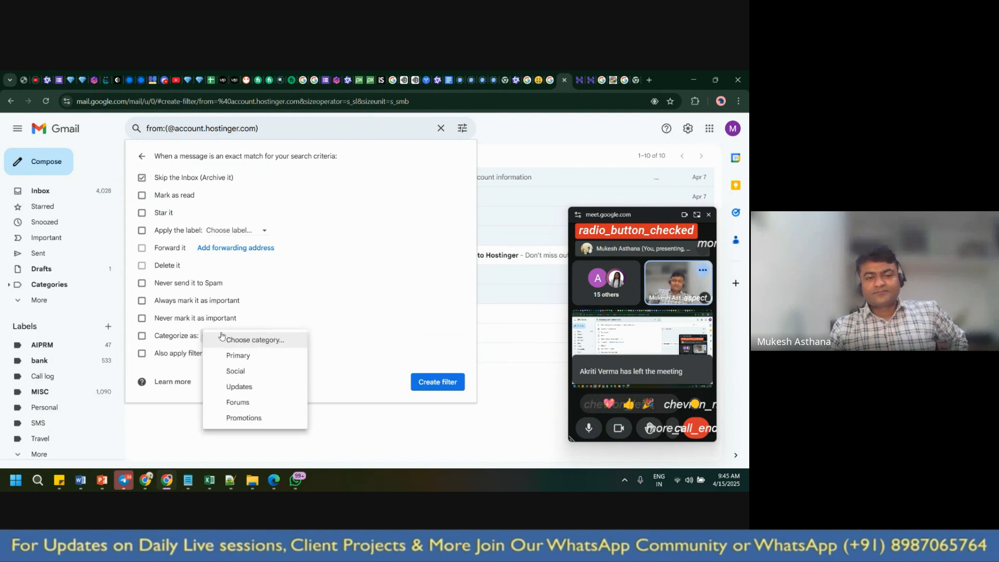
pyautogui.click(307, 310)
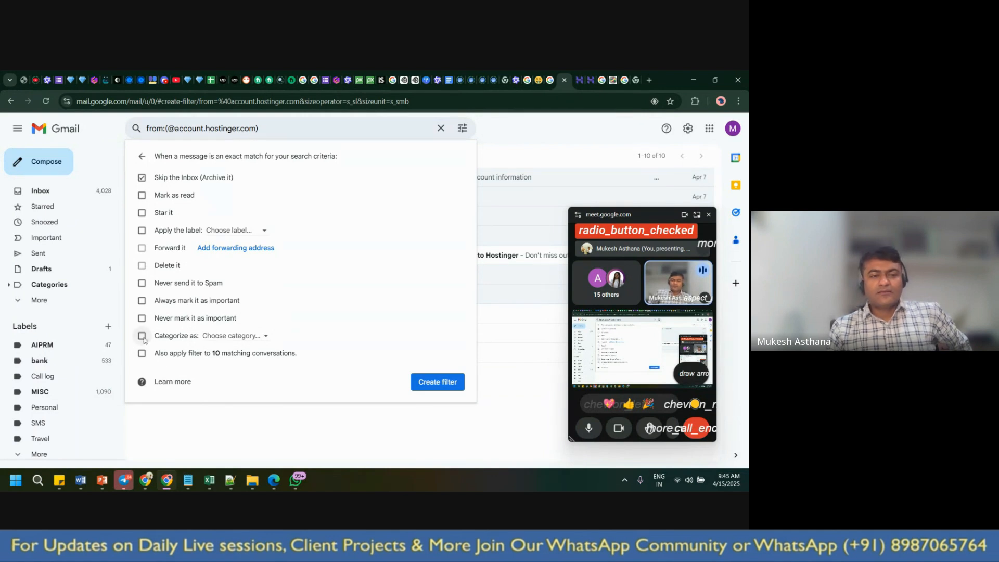
pyautogui.click(142, 354)
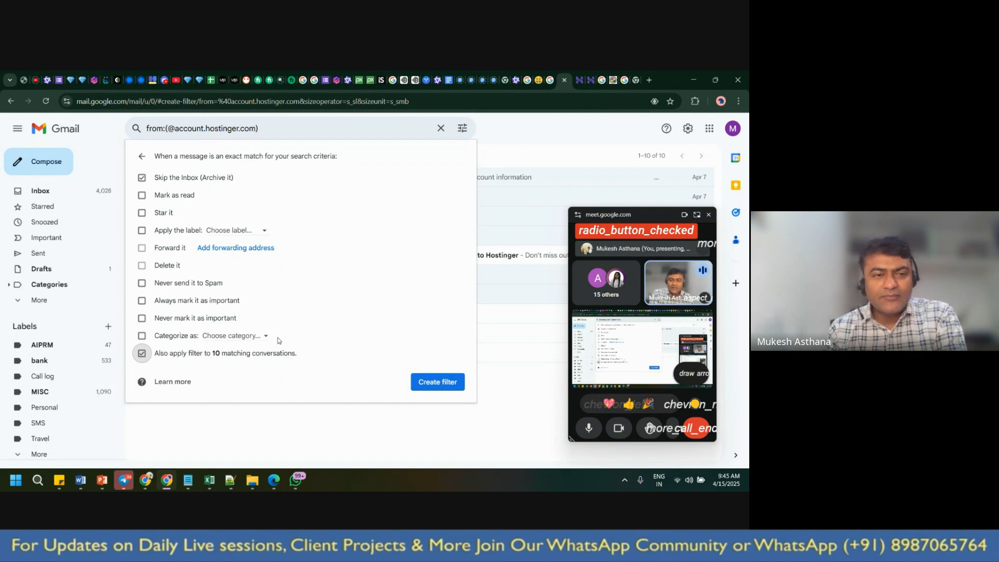
# Create a new label named Hostinger without a parent for the filter to apply, and create the filter
pyautogui.click(234, 231)
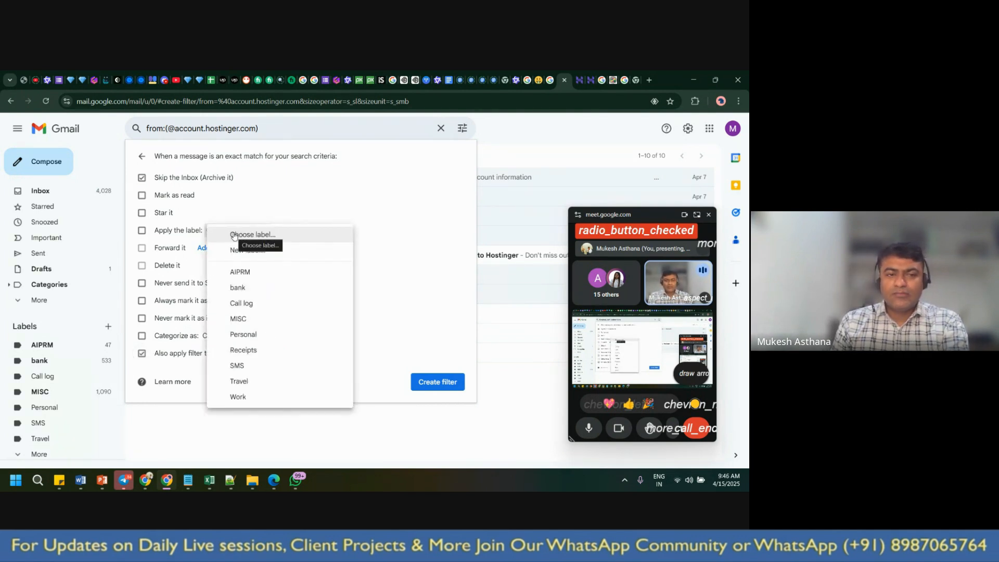
pyautogui.click(259, 251)
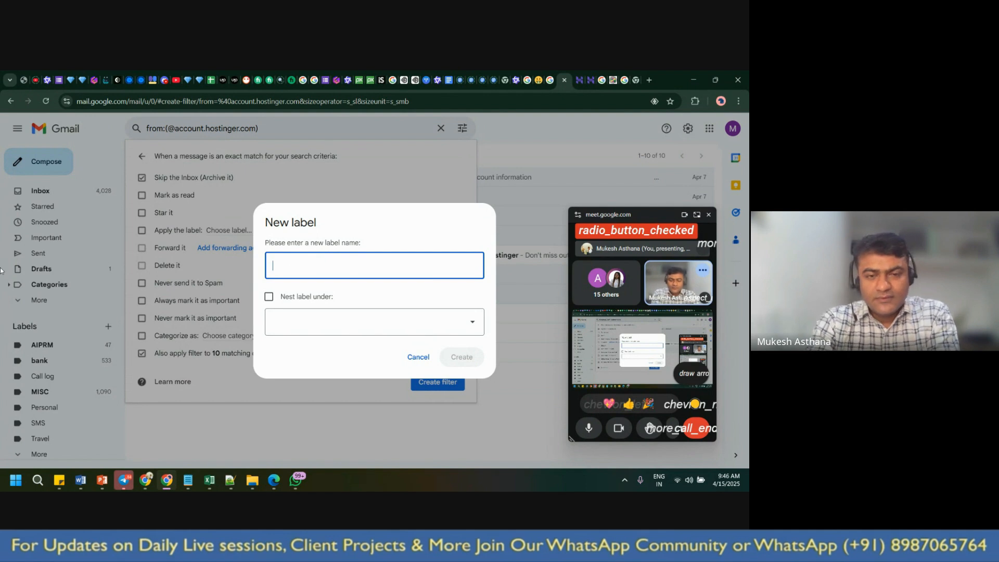
pyautogui.write('Hostinger')
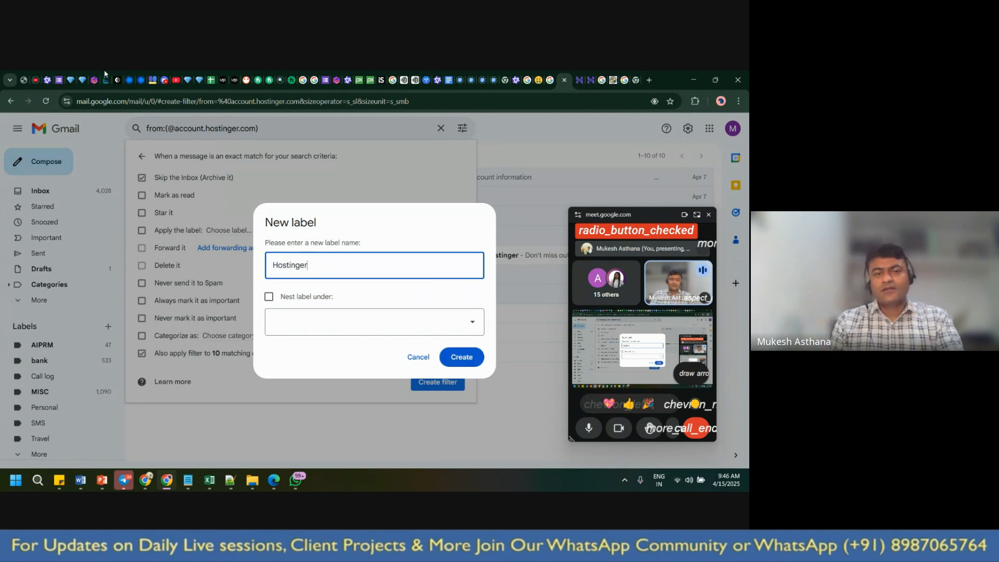
pyautogui.click(451, 325)
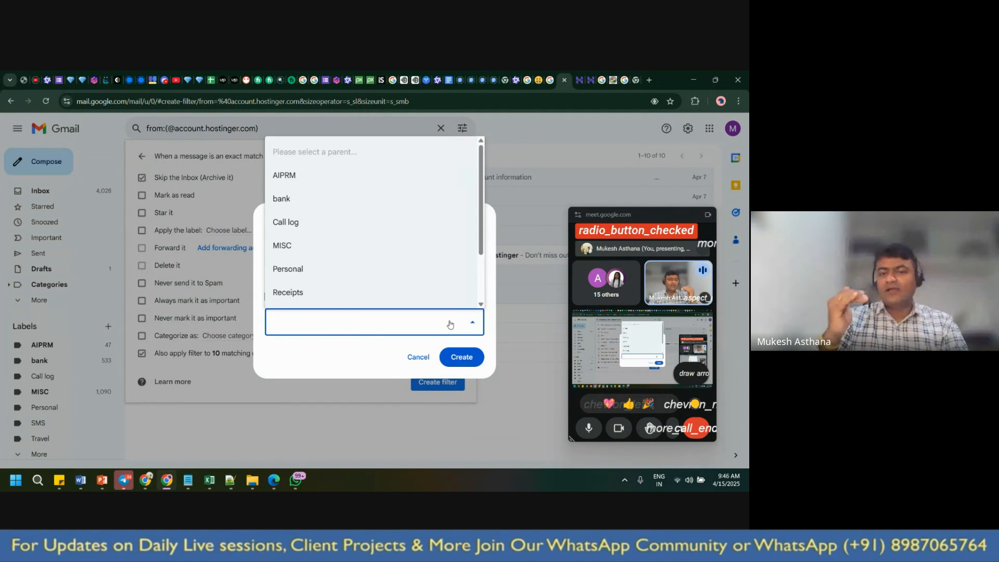
pyautogui.scroll(-2, 397, 208)
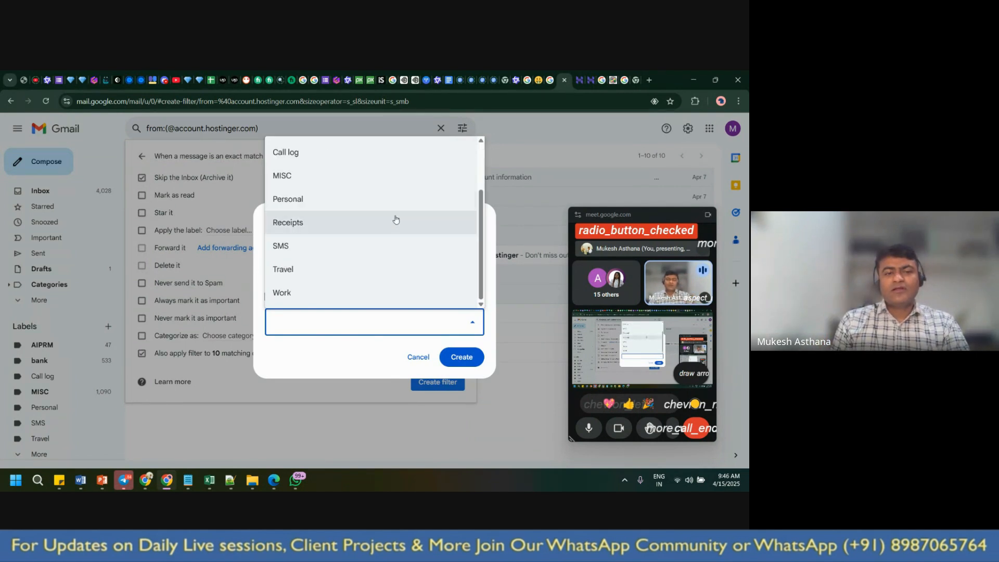
pyautogui.scroll(2, 395, 219)
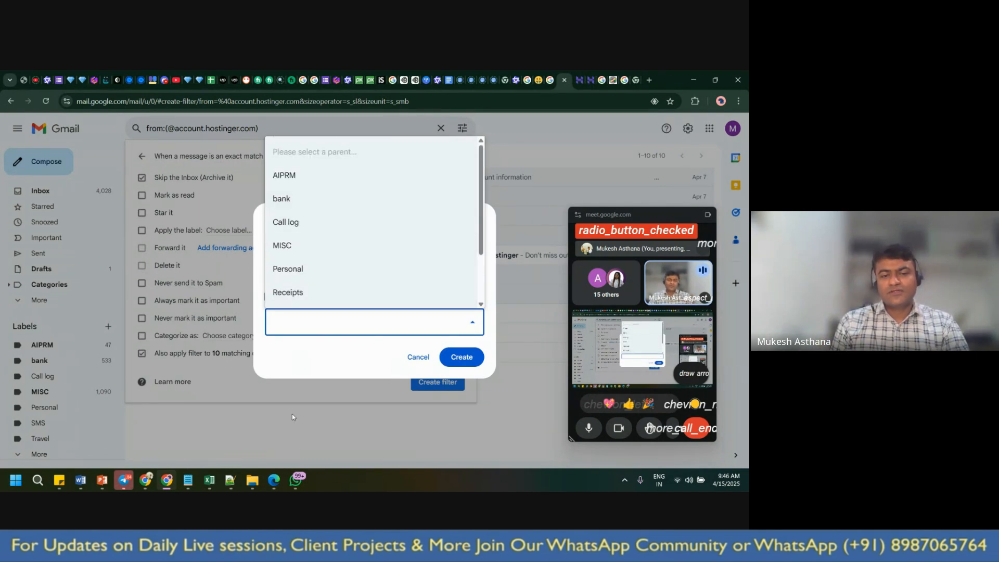
pyautogui.click(318, 368)
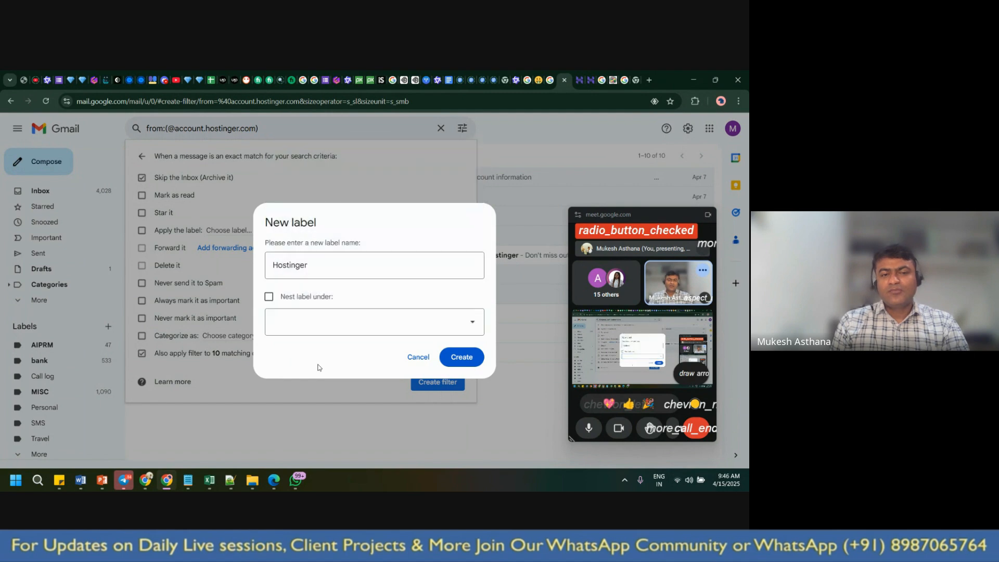
pyautogui.click(477, 357)
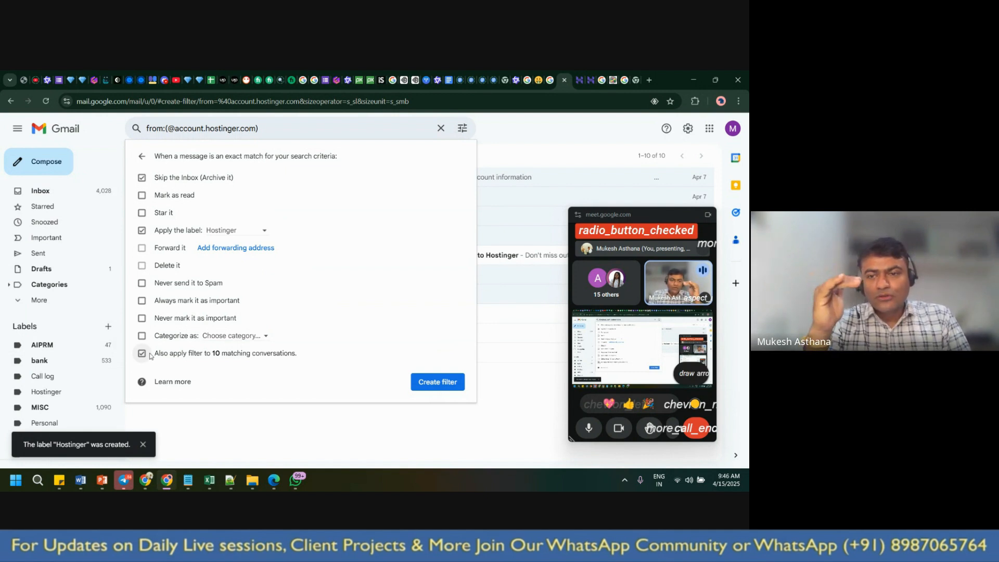
pyautogui.click(437, 382)
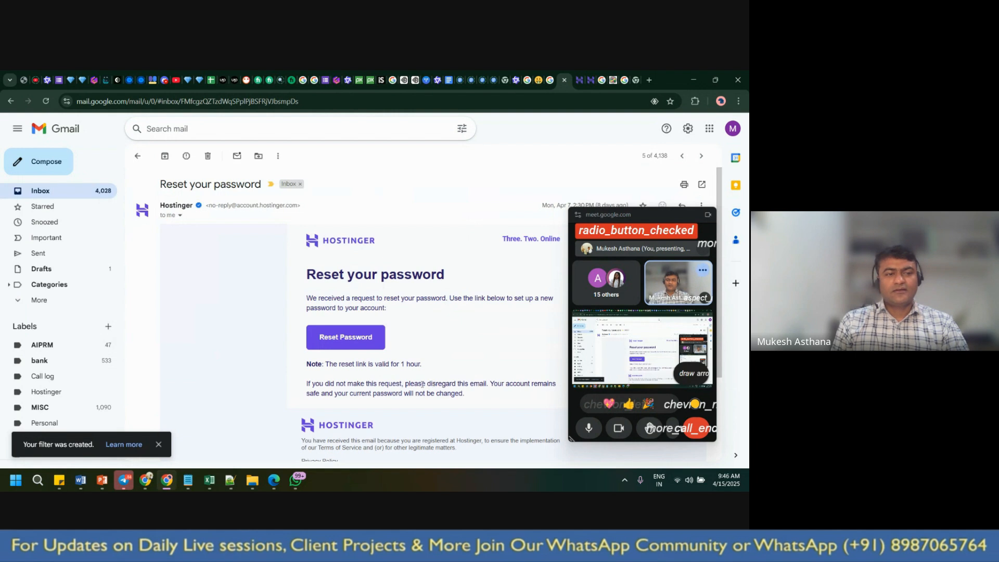
# Dismiss the filter notification and view the emails filed under the Hostinger label
pyautogui.scroll(-1, 94, 364)
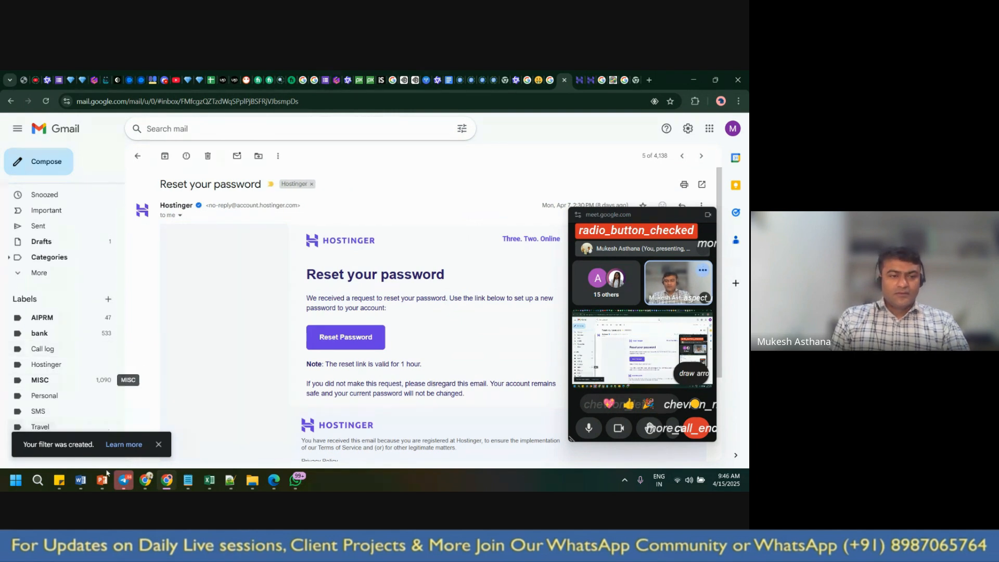
pyautogui.click(158, 444)
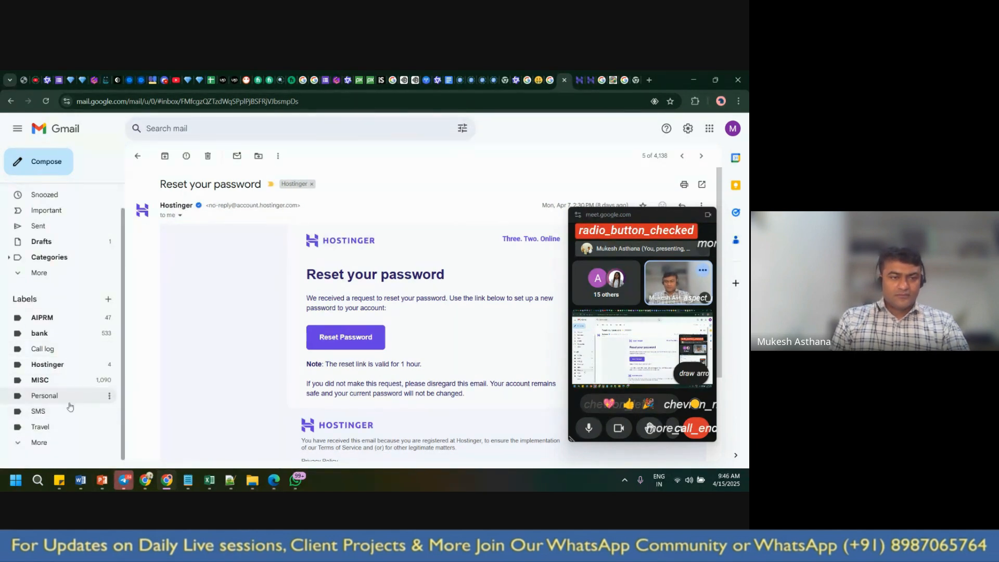
pyautogui.click(45, 438)
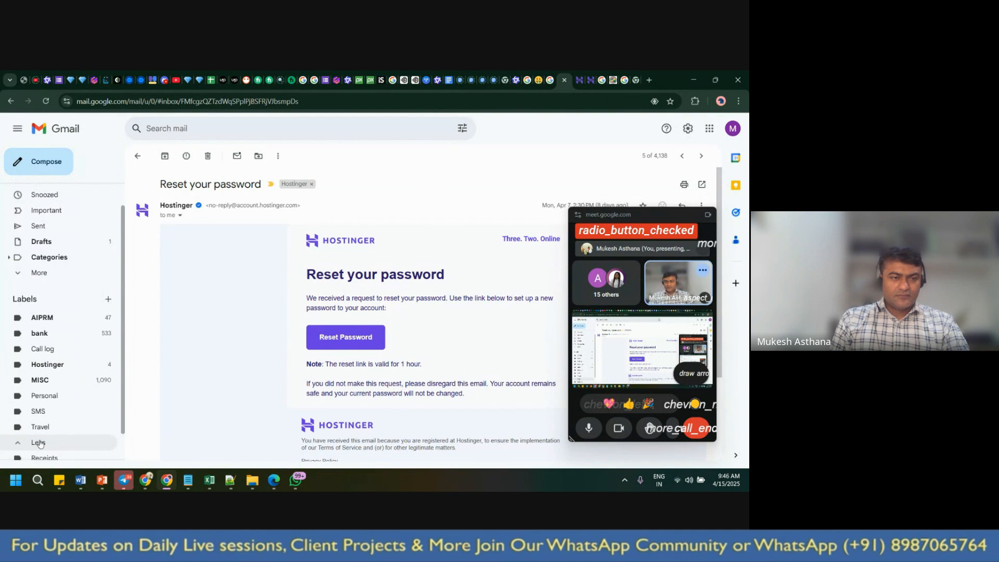
pyautogui.click(53, 373)
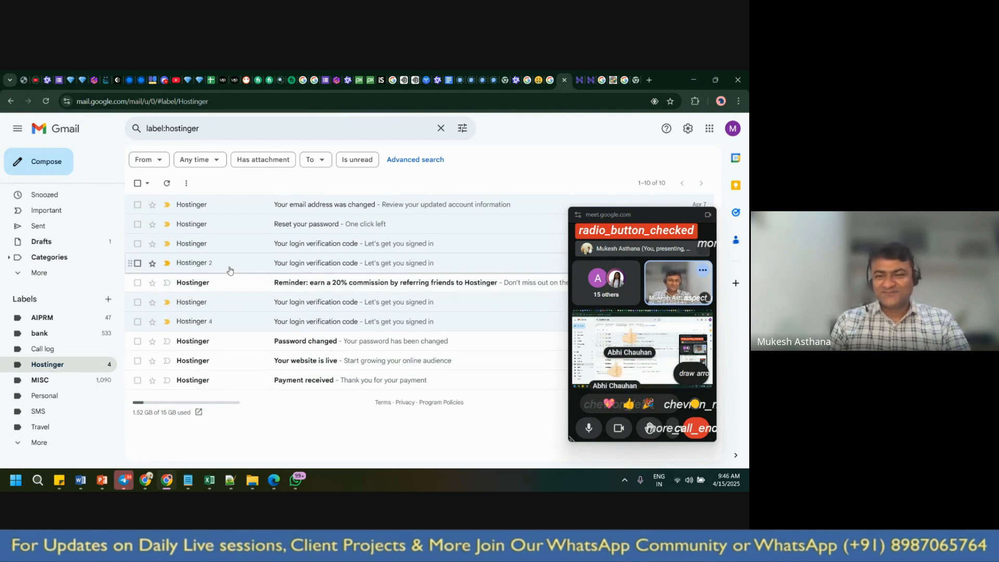
# Return to the inbox and look through its messages, moving the floating meeting window aside
pyautogui.scroll(2, 74, 219)
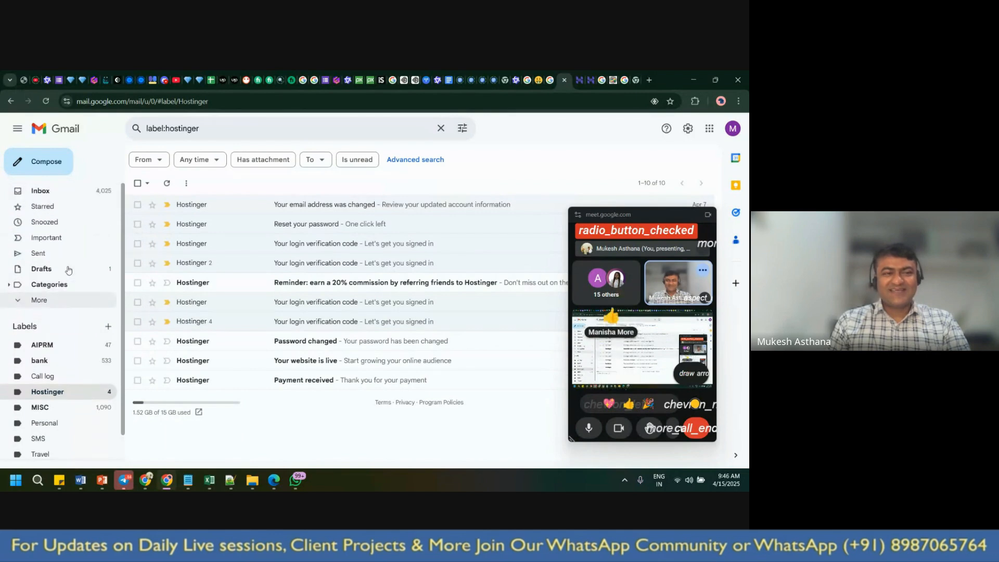
pyautogui.click(72, 192)
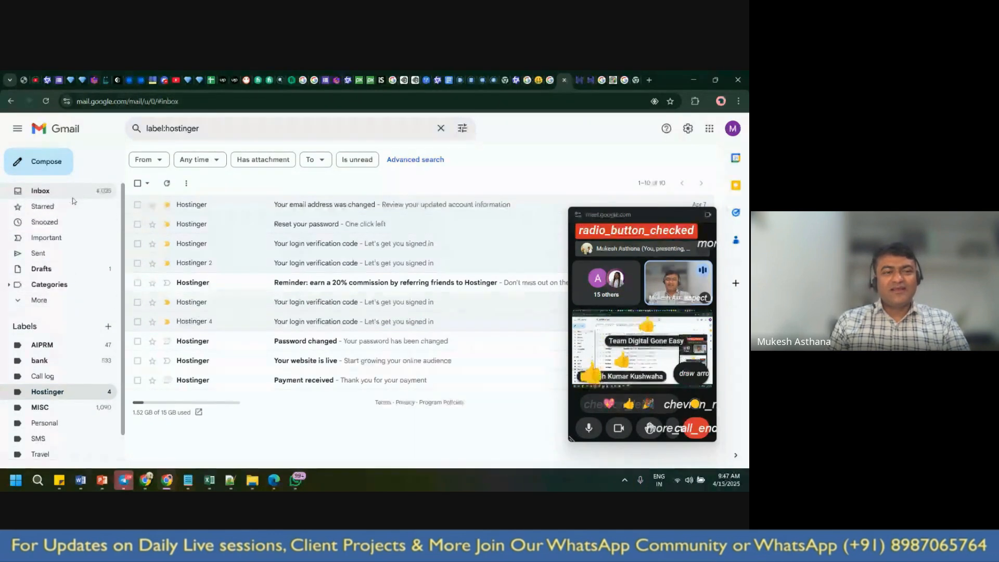
pyautogui.scroll(-10, 304, 292)
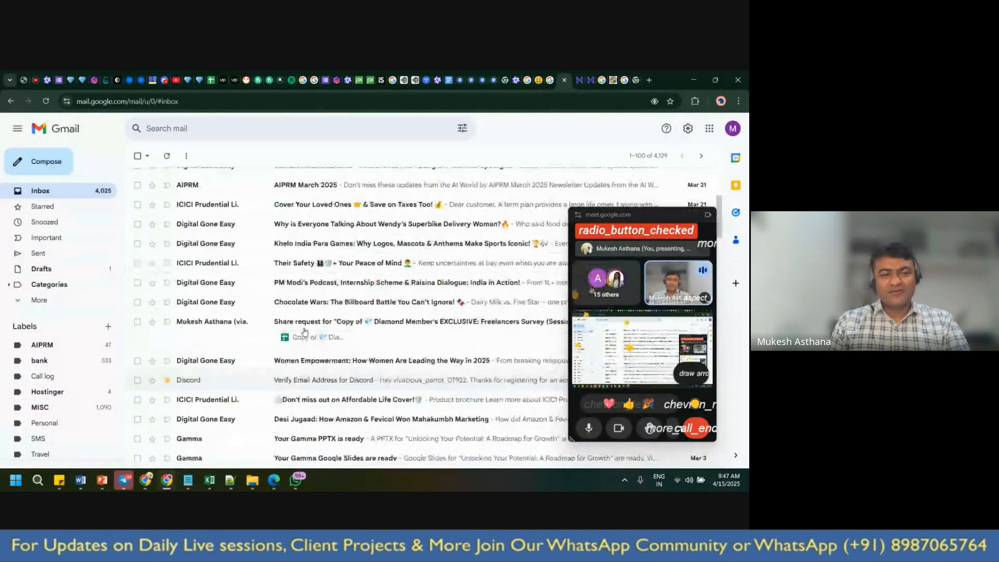
pyautogui.scroll(10, 305, 332)
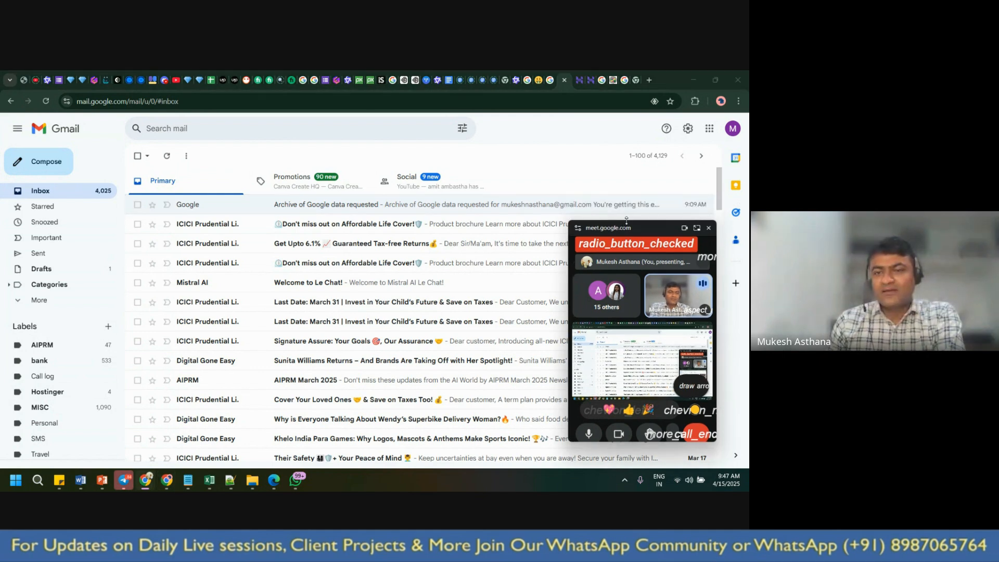
pyautogui.moveTo(623, 208); pyautogui.dragTo(649, 206)
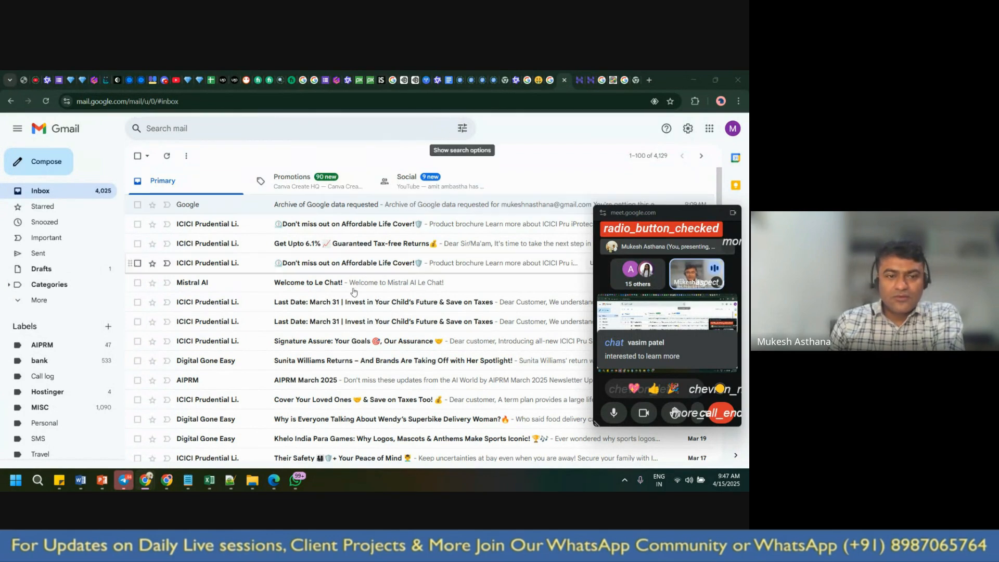
# Find and open Tata 1mg's "Schedule a health checkup today!" email in the inbox and copy the sender's domain, emaila.1mg.com
pyautogui.scroll(-1, 305, 335)
pyautogui.scroll(-10, 304, 335)
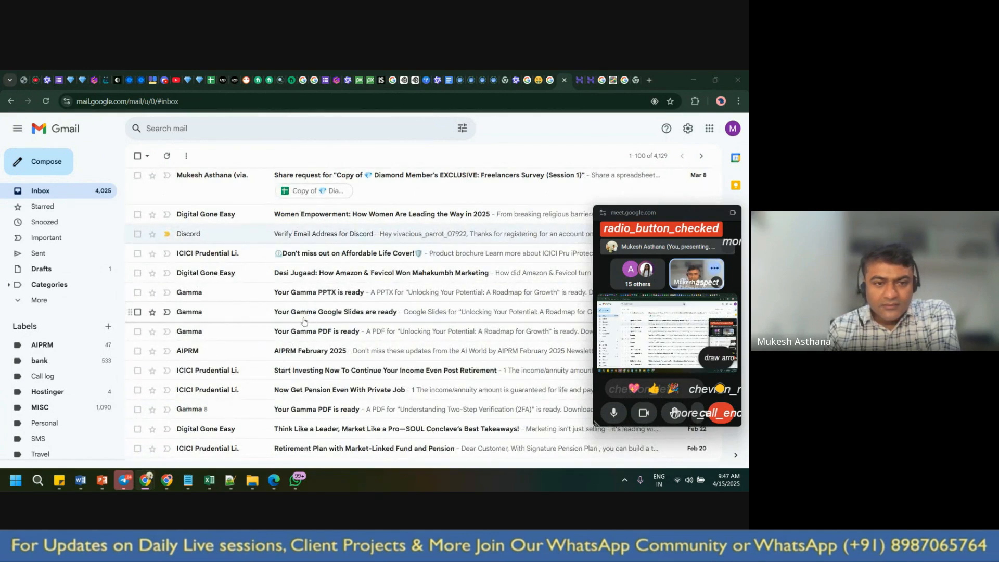
pyautogui.scroll(-1, 277, 353)
pyautogui.scroll(-4, 277, 353)
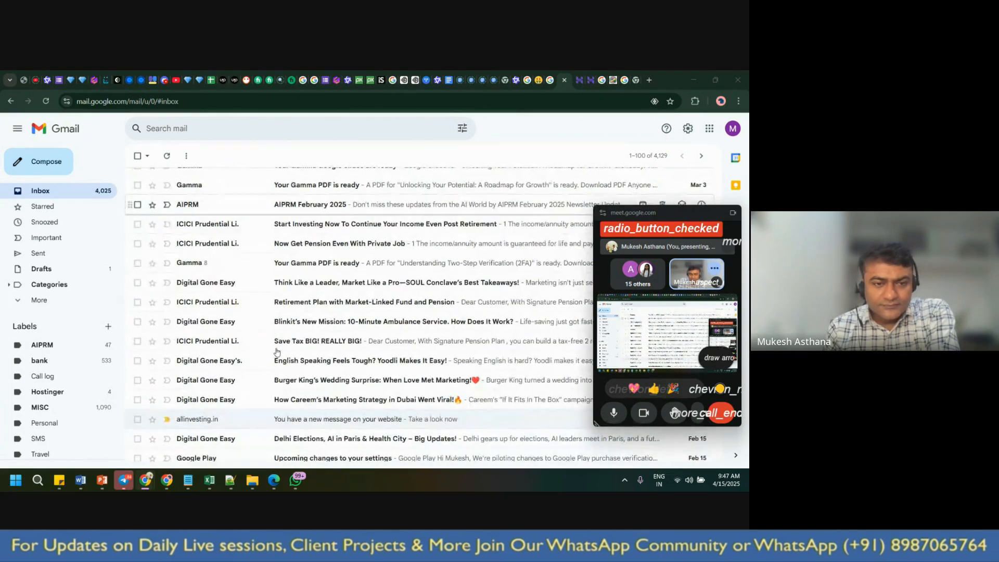
pyautogui.scroll(-4, 276, 353)
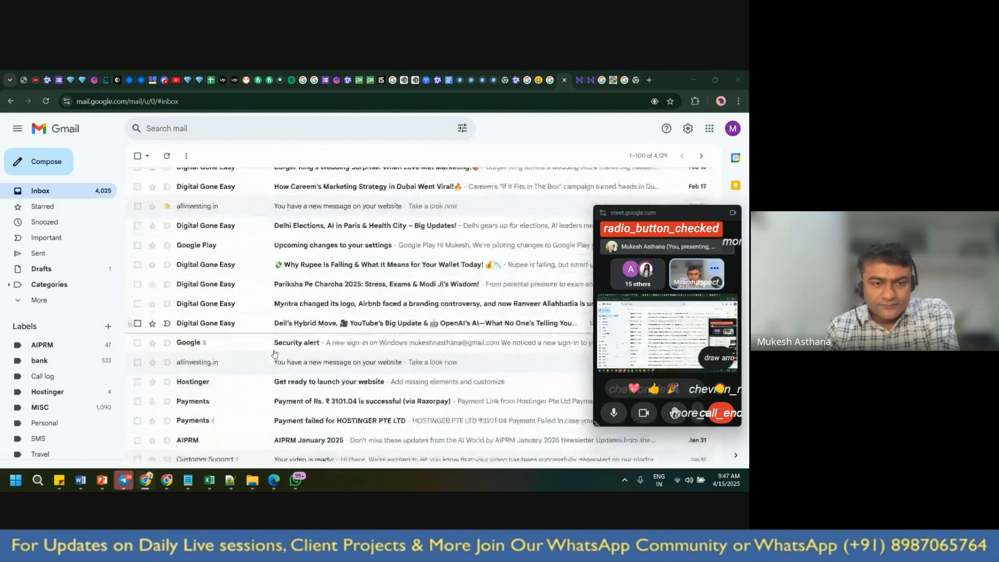
pyautogui.scroll(-1, 275, 353)
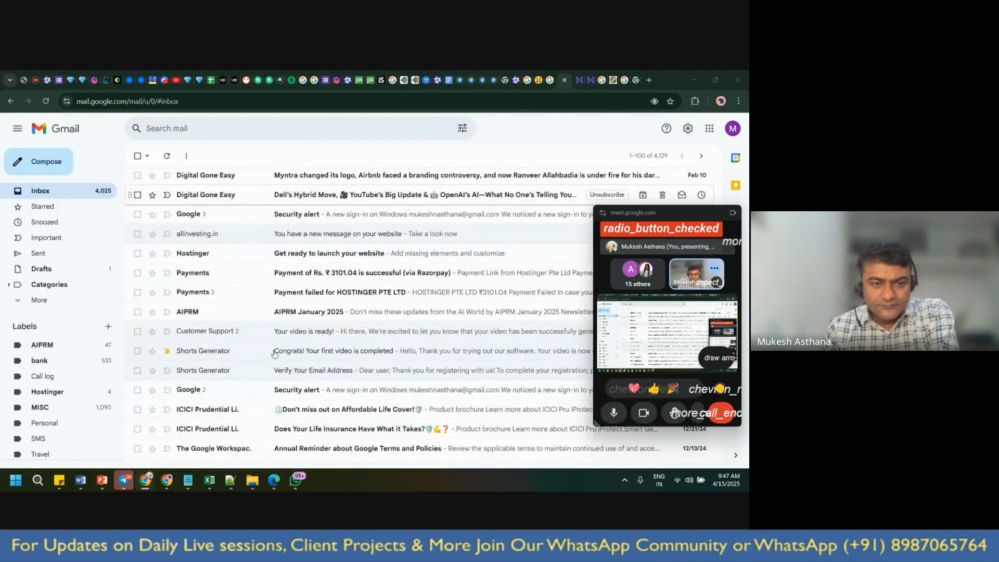
pyautogui.scroll(-1, 275, 354)
pyautogui.scroll(-4, 275, 354)
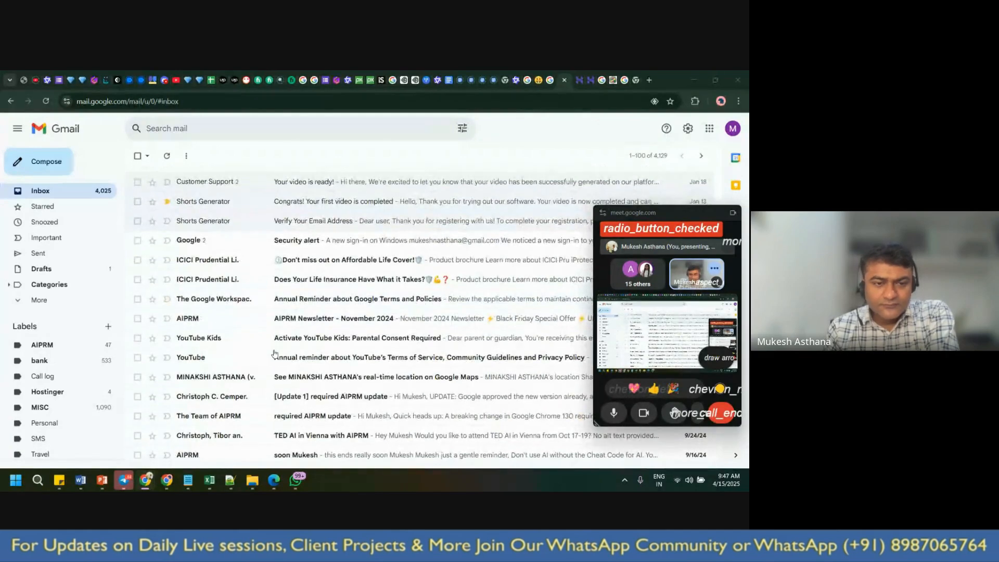
pyautogui.scroll(-3, 273, 356)
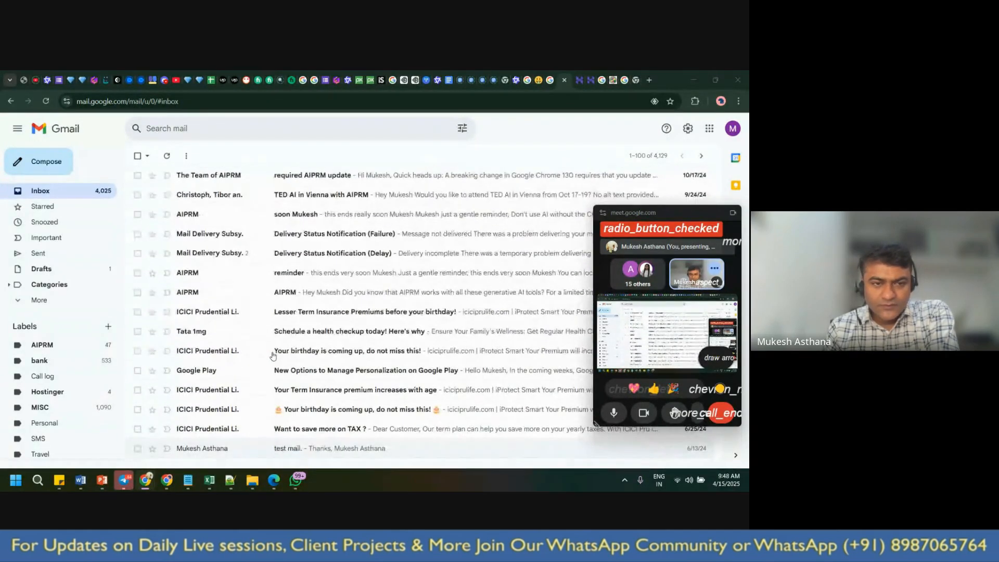
pyautogui.click(302, 334)
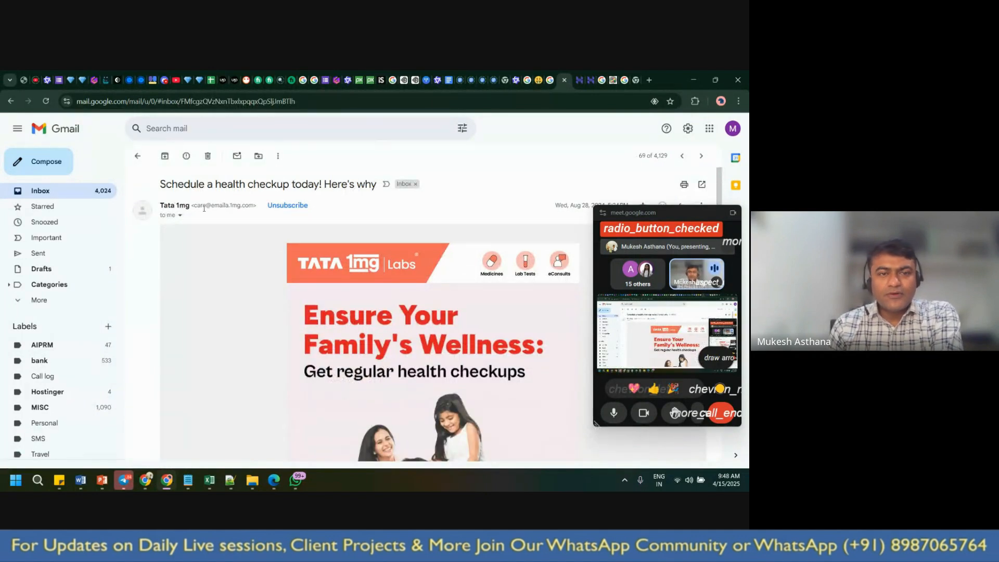
pyautogui.moveTo(212, 206); pyautogui.dragTo(254, 208)
pyautogui.hotkey('ctrl', 'c')
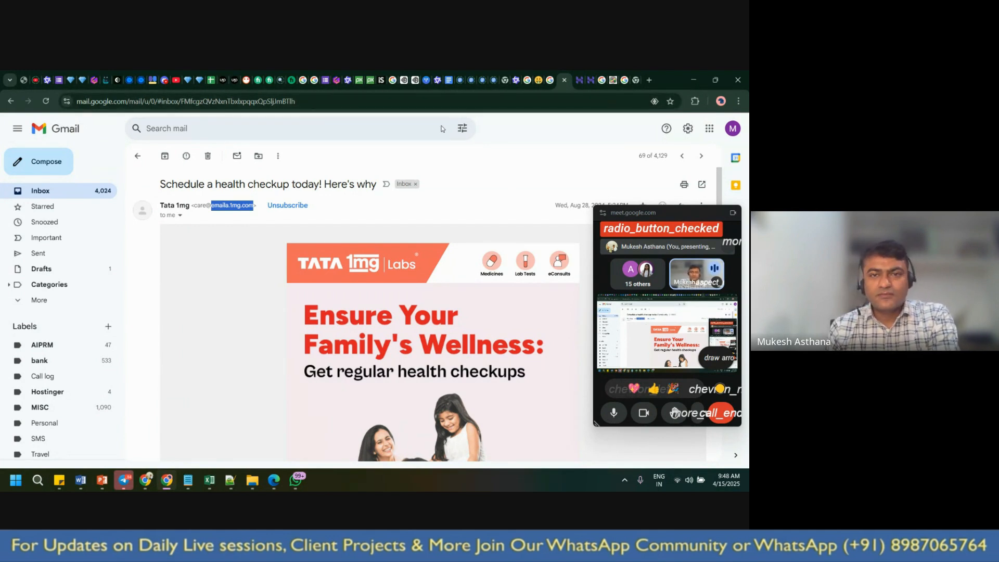
pyautogui.click(461, 128)
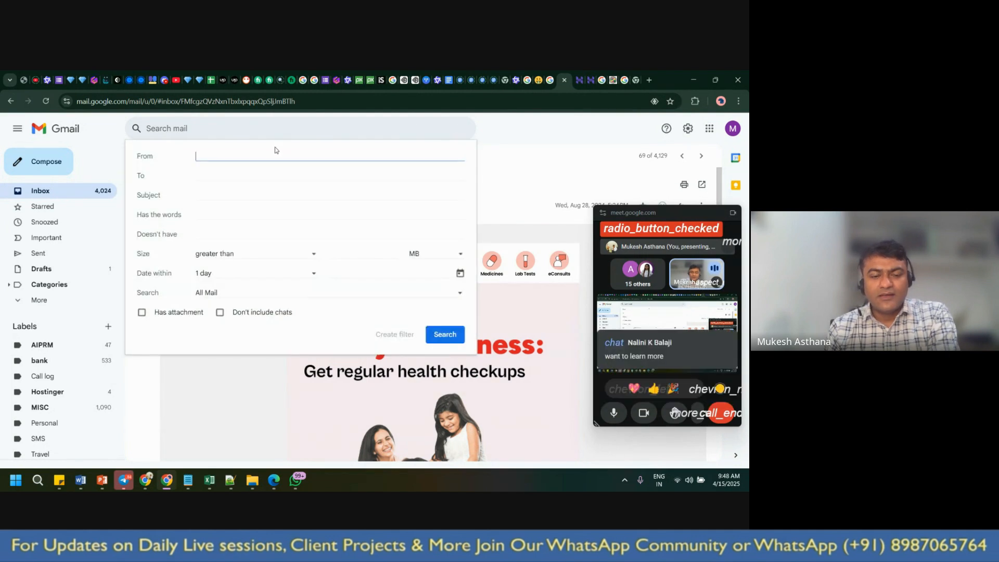
pyautogui.hotkey('ctrl', 'v')
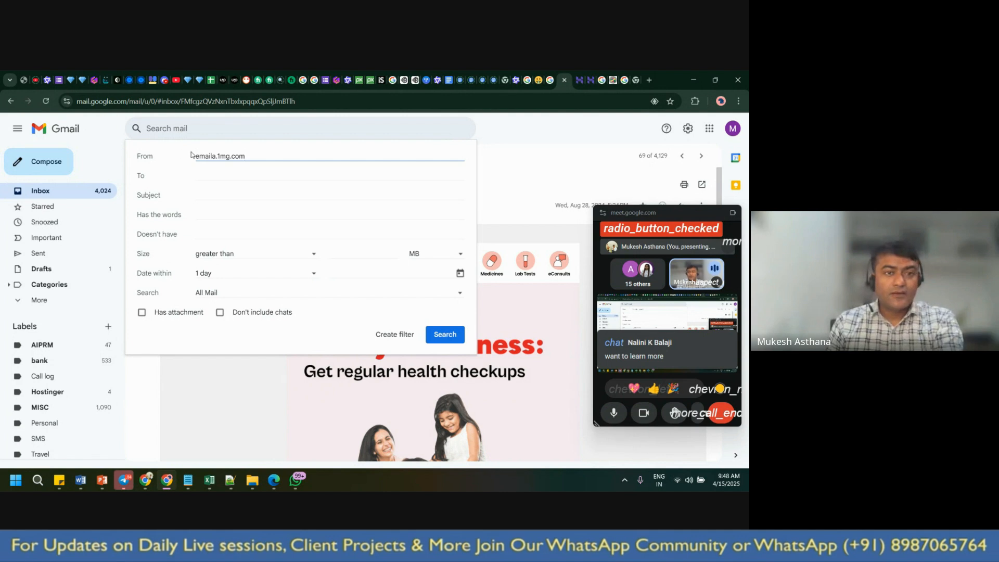
pyautogui.press('Home')
pyautogui.write('@')
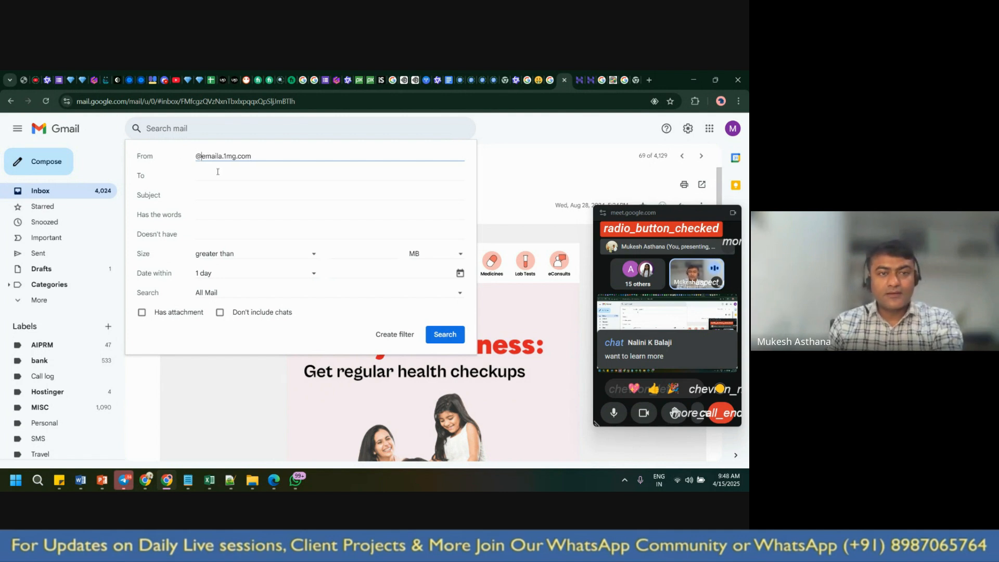
pyautogui.click(614, 413)
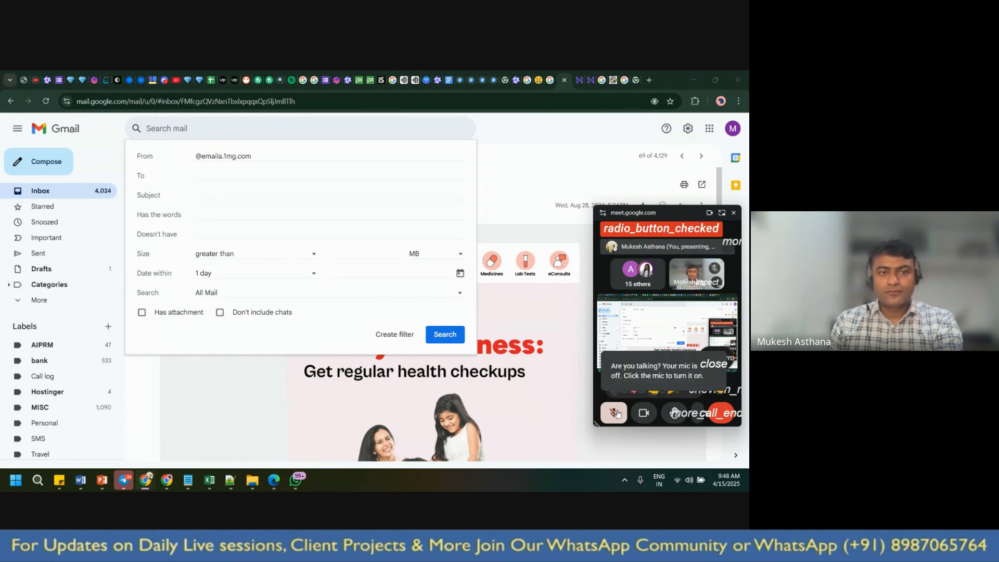
pyautogui.click(615, 412)
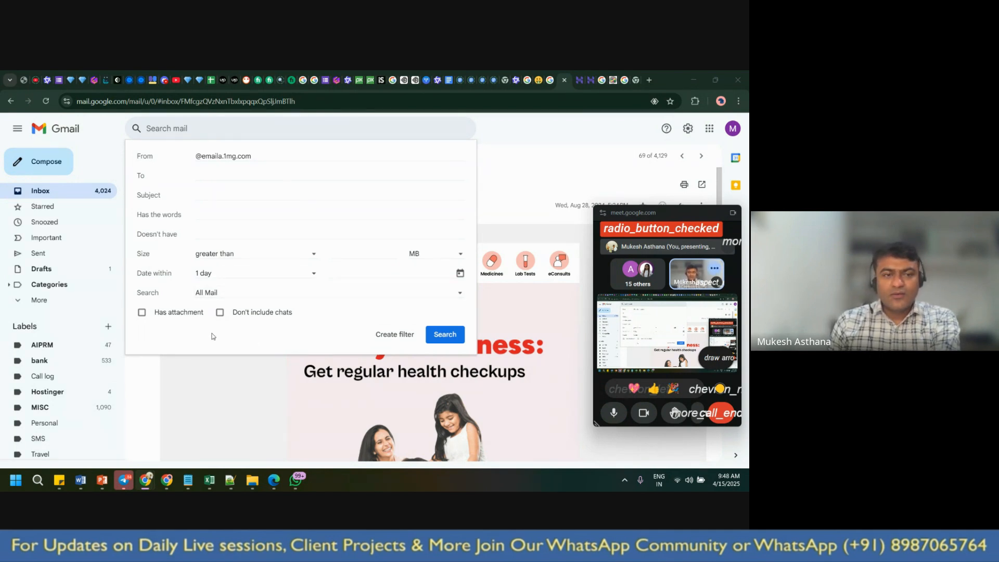
pyautogui.click(397, 336)
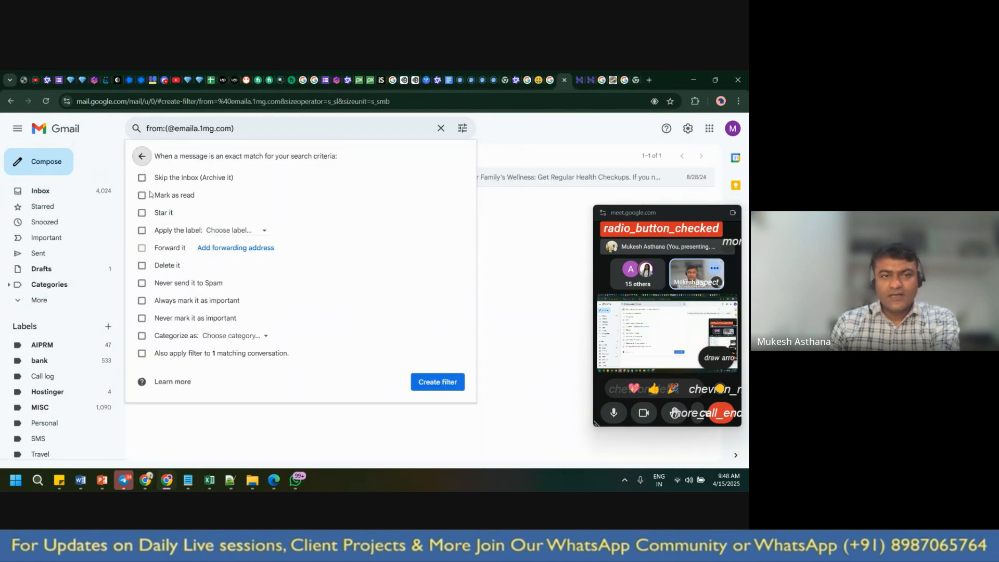
pyautogui.click(146, 180)
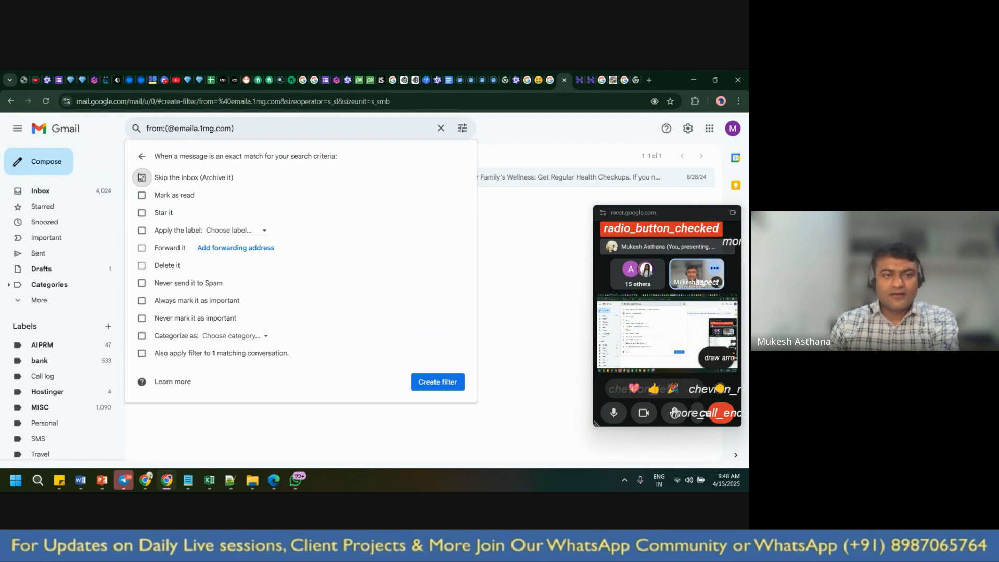
pyautogui.click(142, 177)
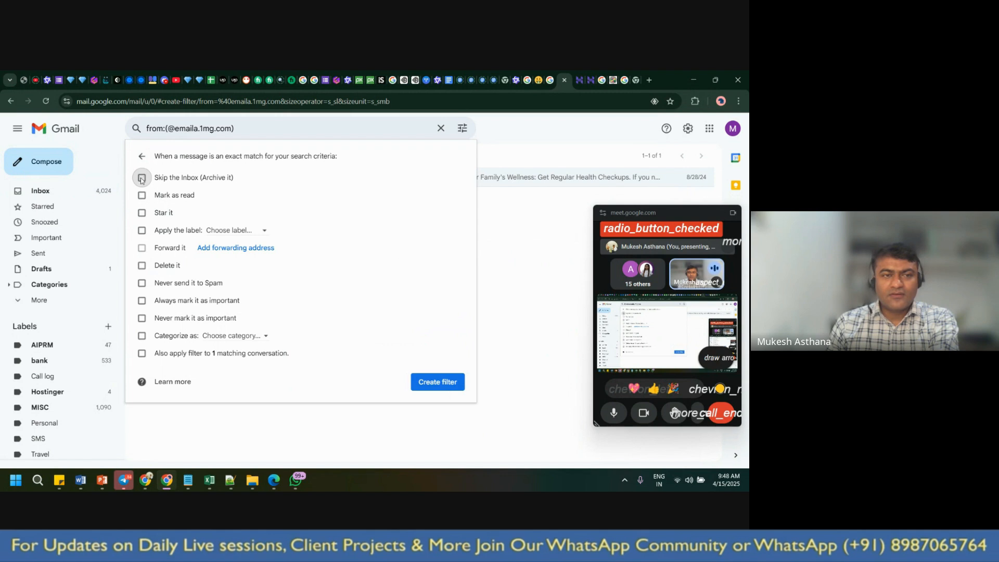
pyautogui.click(142, 266)
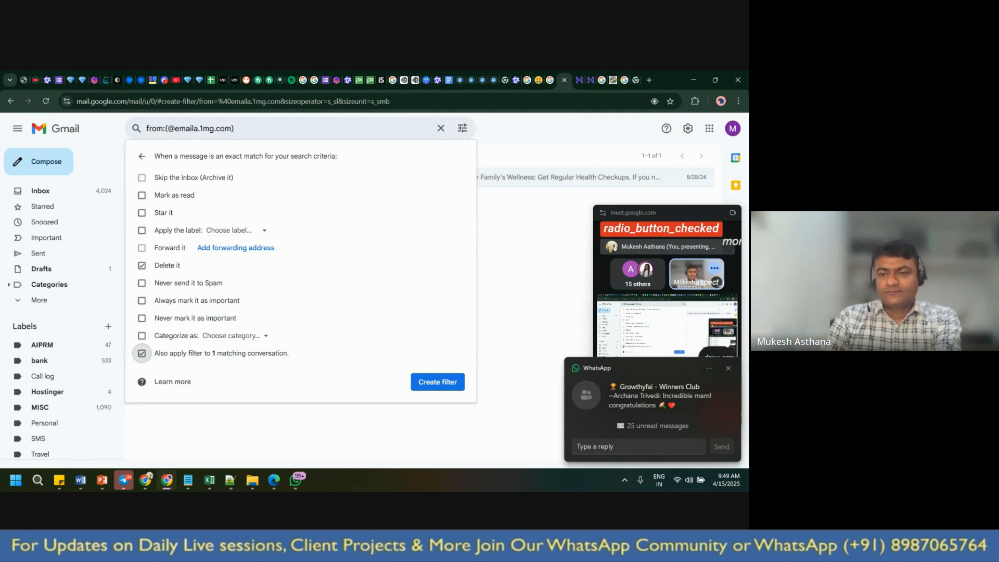
pyautogui.click(729, 367)
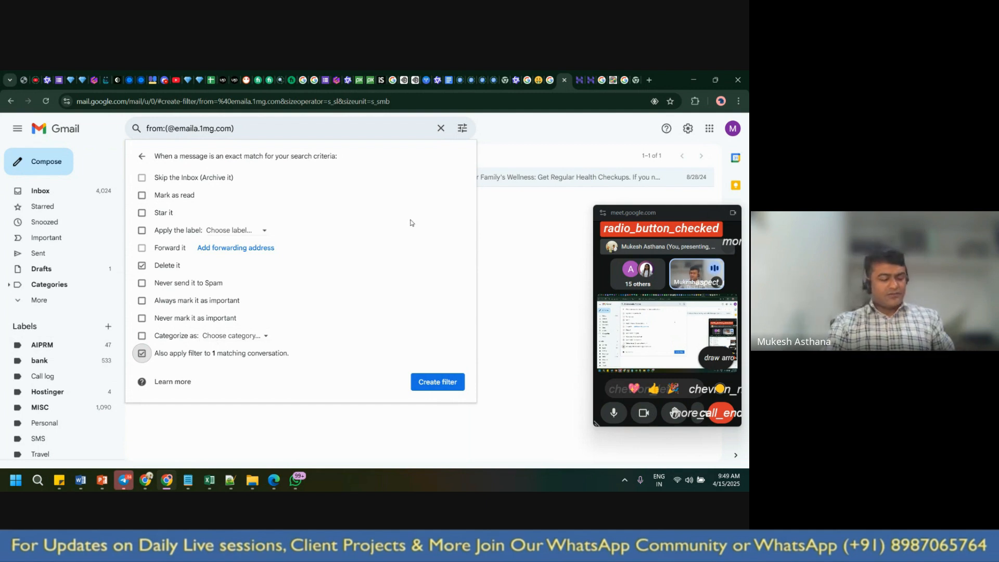
pyautogui.click(440, 128)
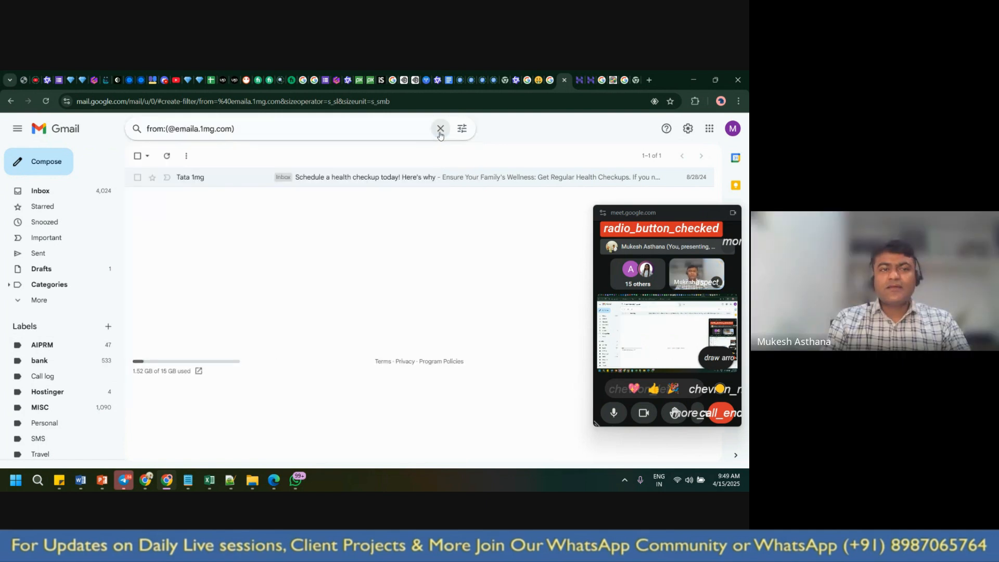
# Open Tata 1mg's health checkup email from the search results and follow the unsubscribe link at its end
pyautogui.click(333, 178)
pyautogui.scroll(-10, 329, 305)
pyautogui.scroll(-15, 330, 305)
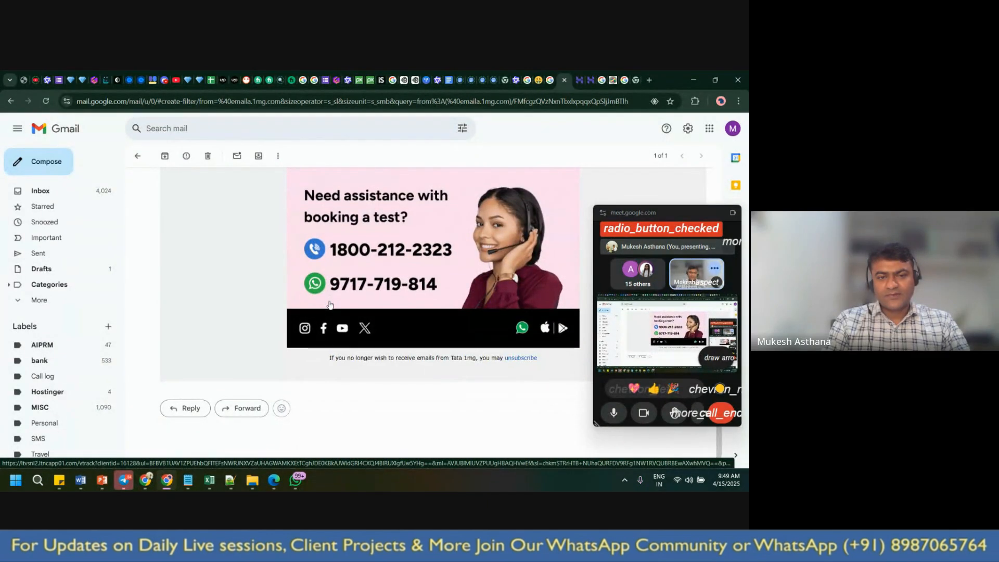
pyautogui.click(517, 363)
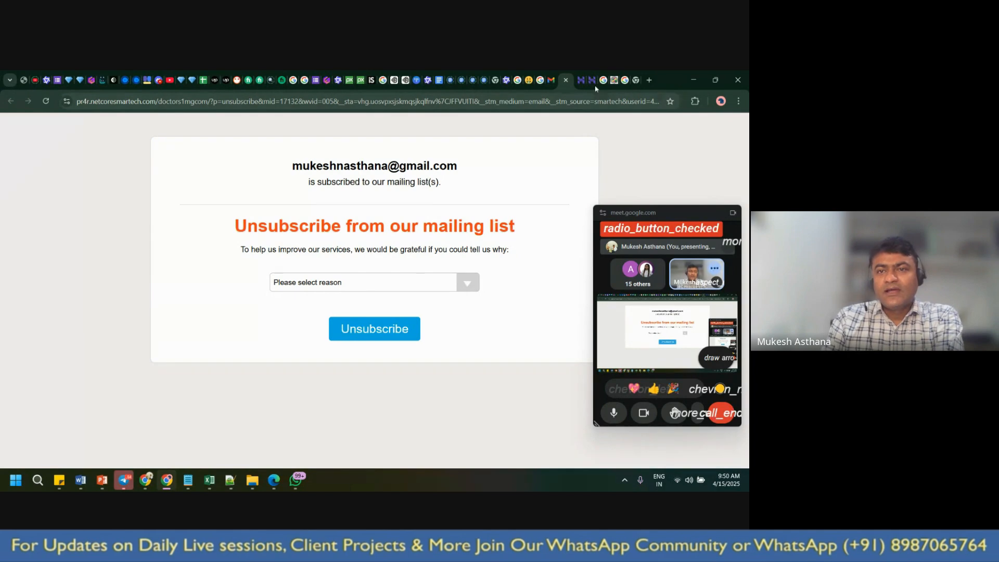
# Return to Gmail and open the Security page of the Google Account, moving the floating meeting window off the account menu
pyautogui.click(551, 79)
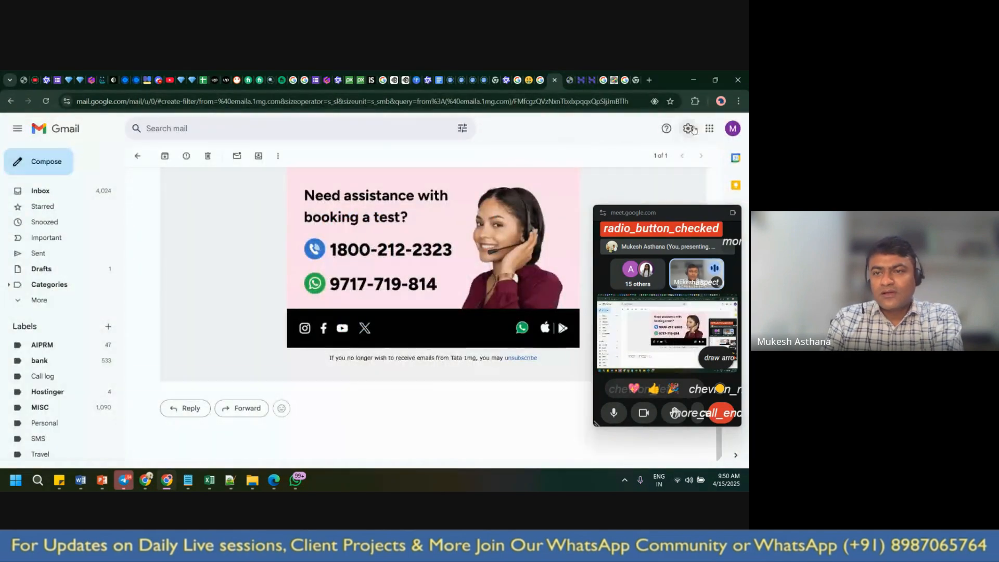
pyautogui.click(732, 129)
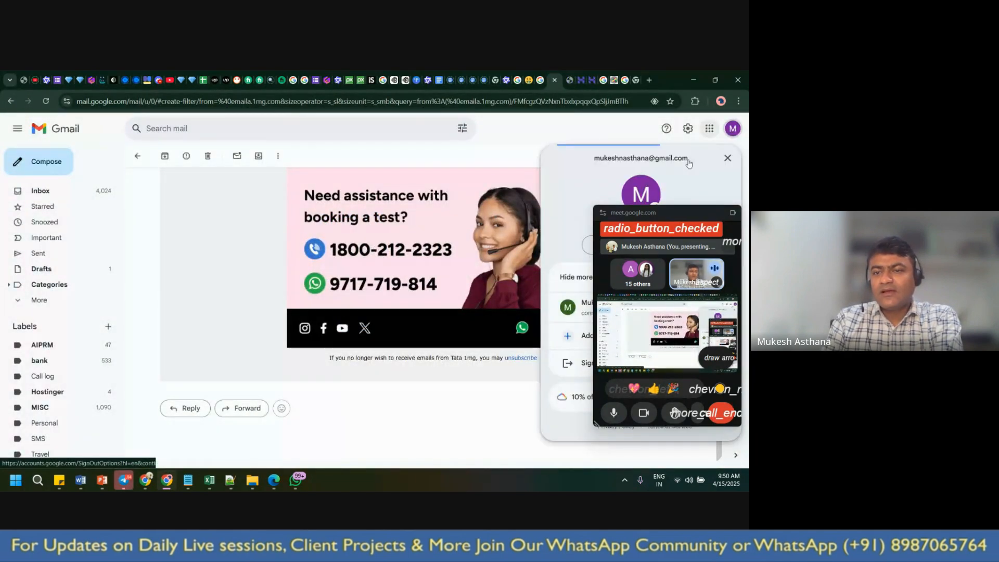
pyautogui.moveTo(653, 213); pyautogui.dragTo(348, 205)
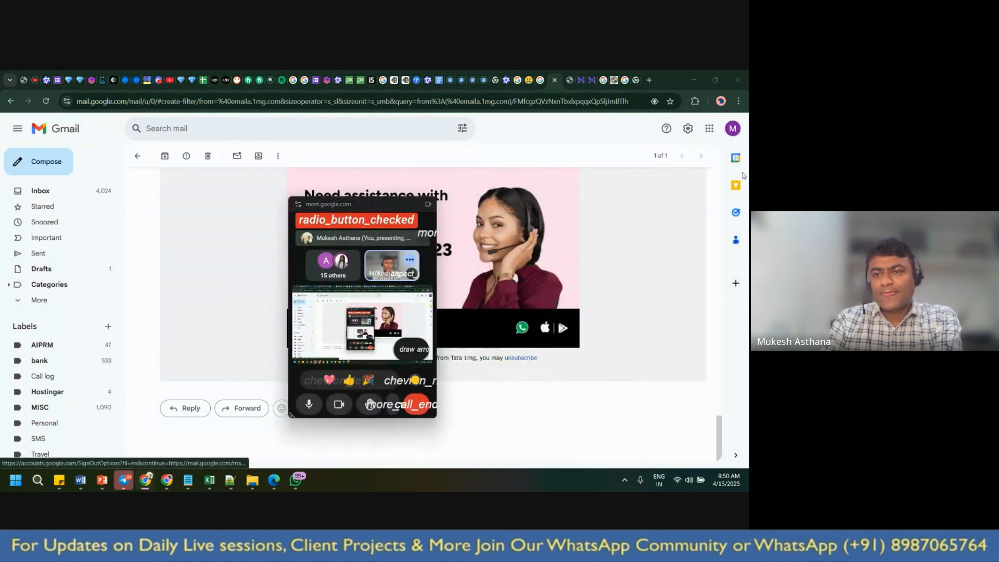
pyautogui.click(732, 129)
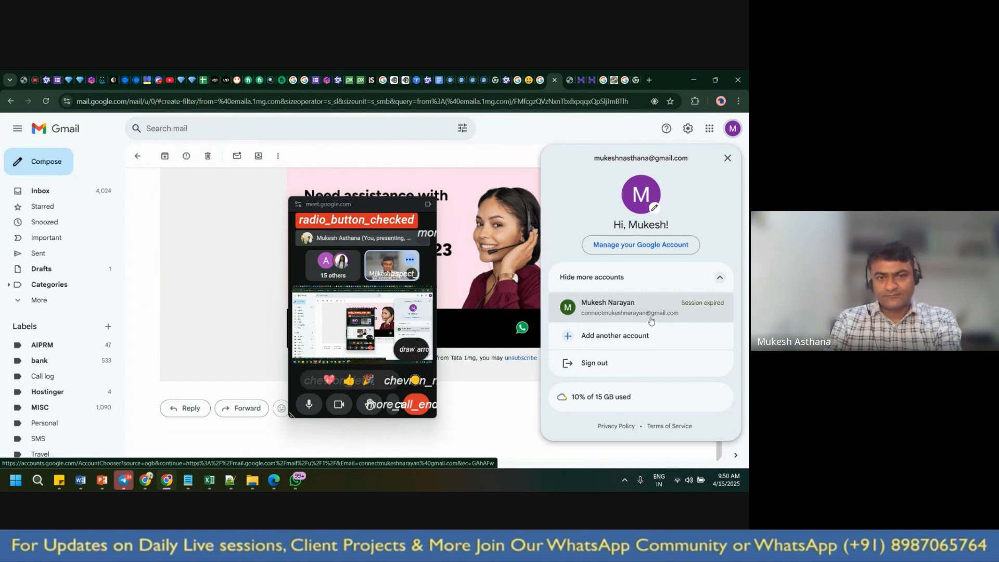
pyautogui.click(665, 247)
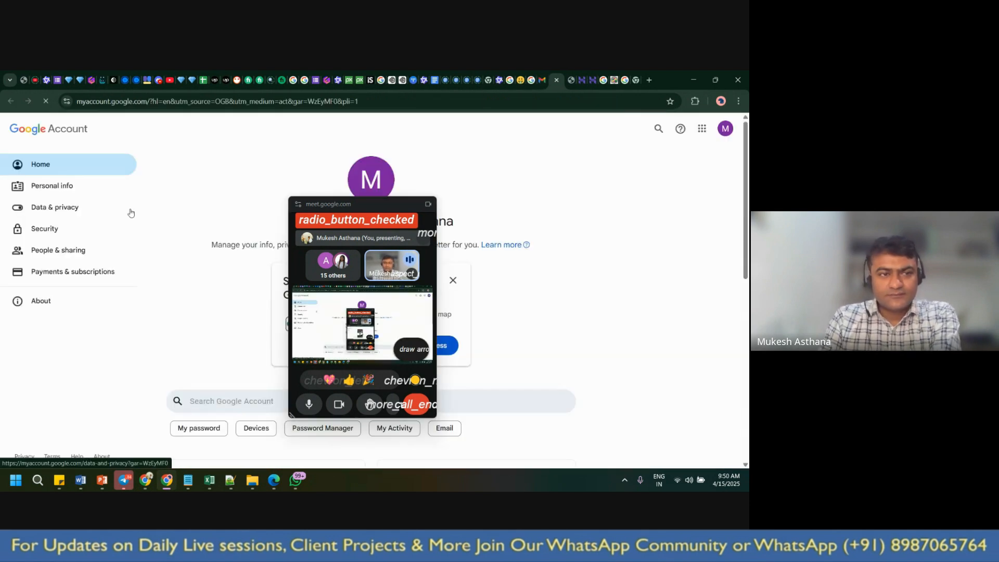
pyautogui.click(36, 229)
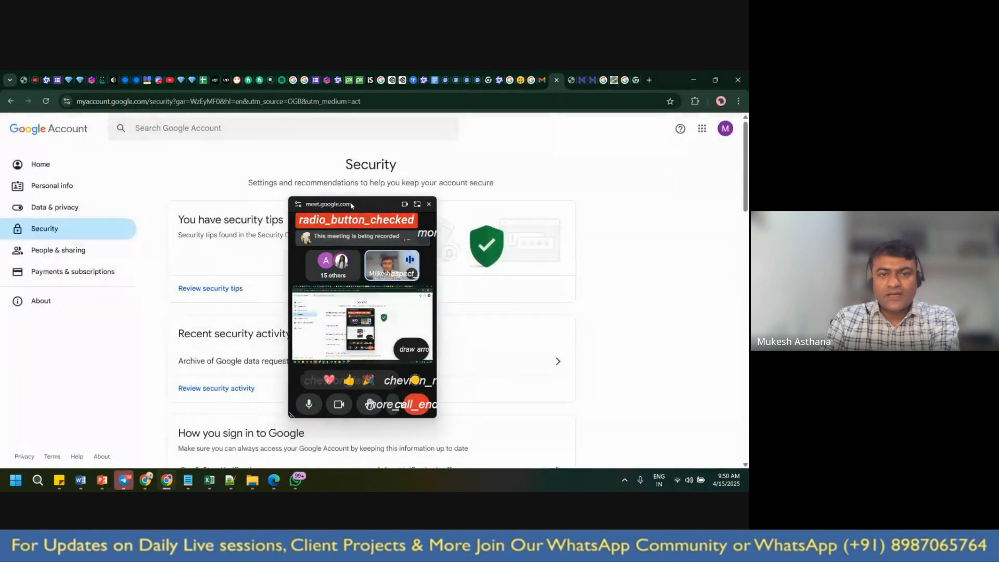
# Move the meeting window aside and view the list of third-party apps and services connected to the account
pyautogui.moveTo(359, 213); pyautogui.dragTo(677, 211)
pyautogui.scroll(-10, 398, 237)
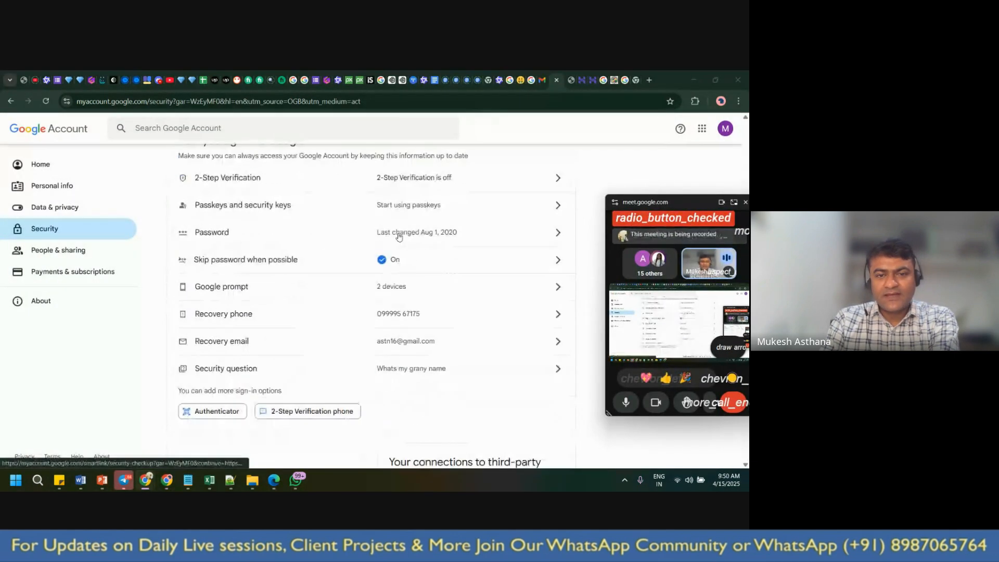
pyautogui.click(431, 184)
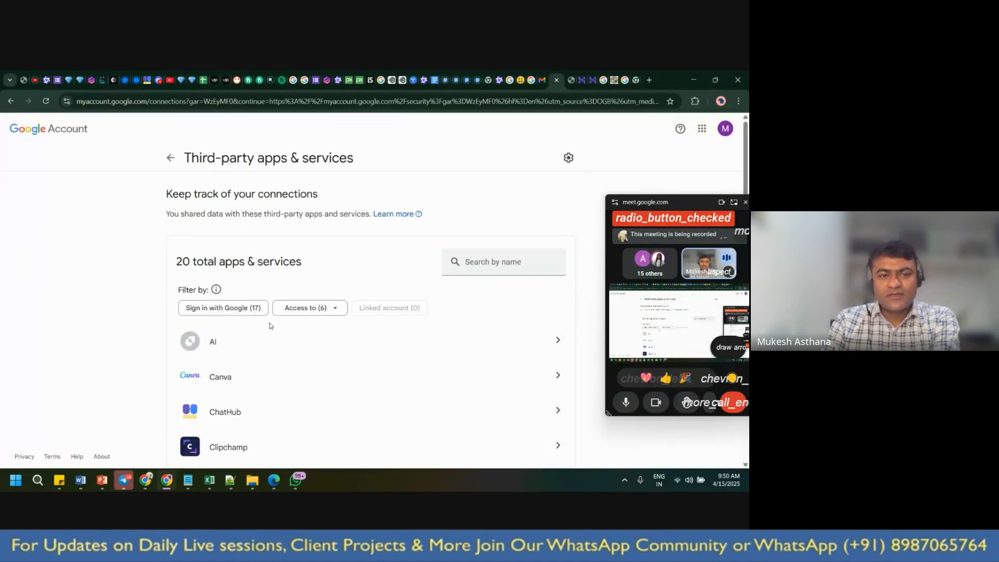
pyautogui.scroll(-3, 255, 312)
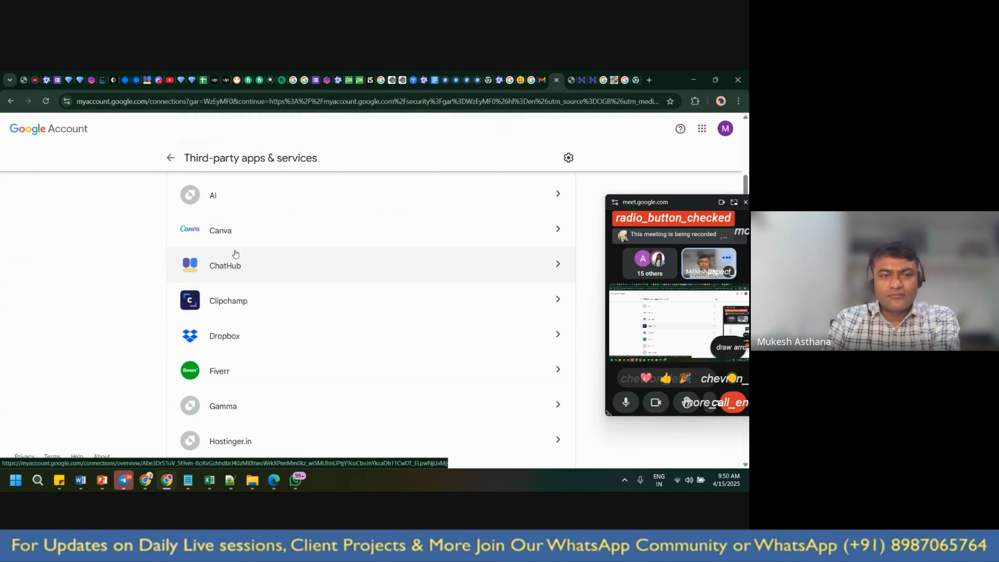
# Review the AI app's connection and its delete-all-connections prompt without confirming, and go back to the Security page
pyautogui.click(284, 203)
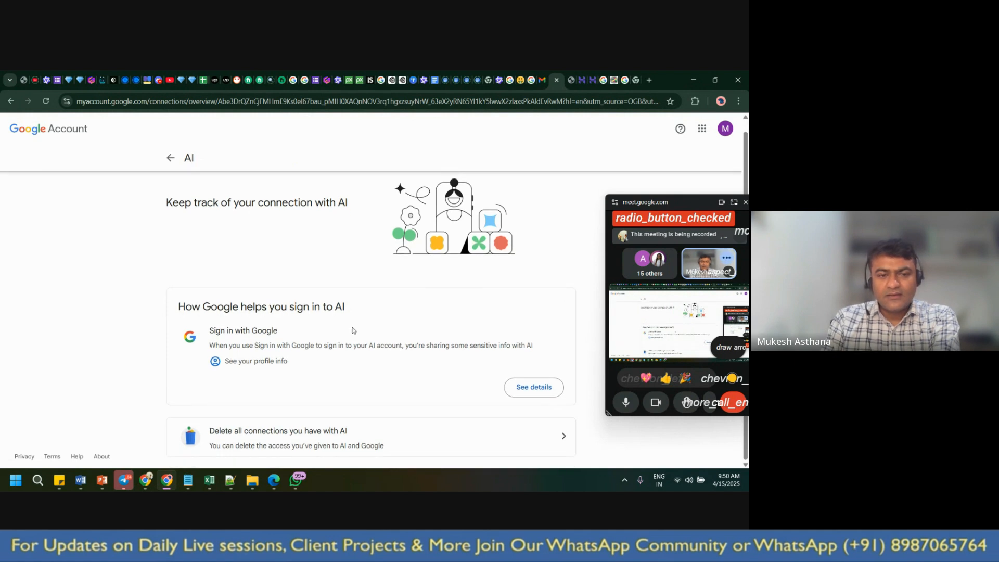
pyautogui.click(321, 443)
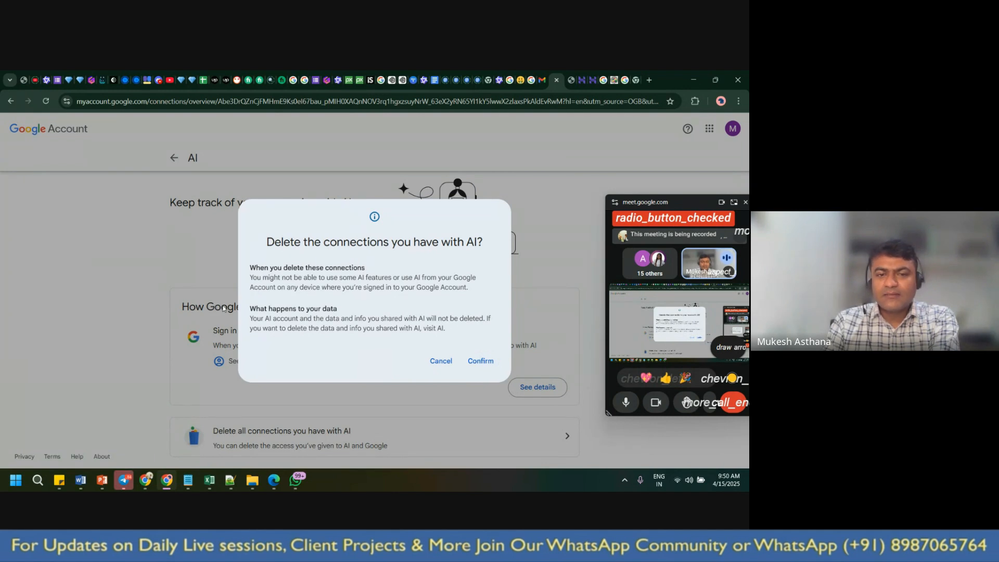
pyautogui.click(546, 301)
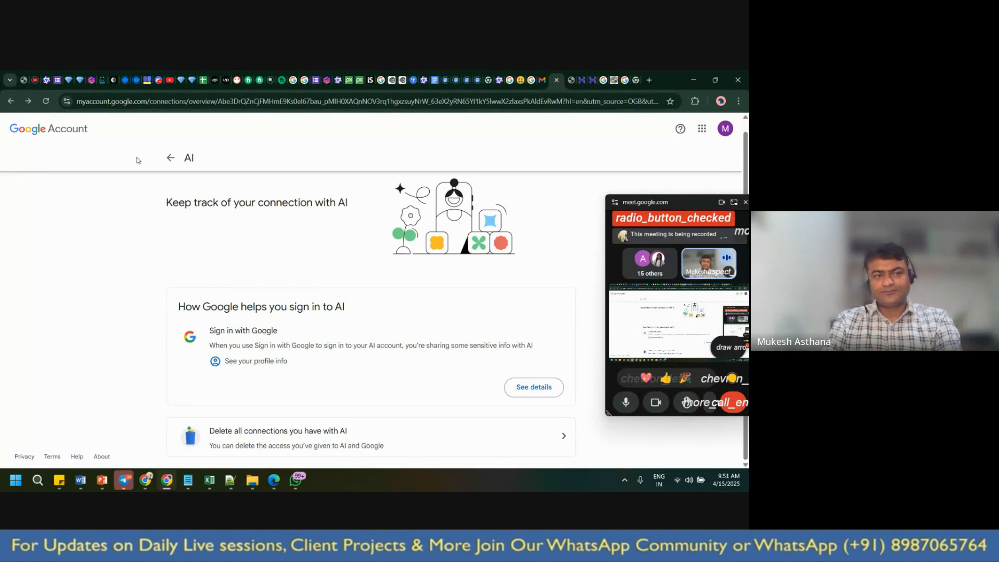
pyautogui.click(170, 159)
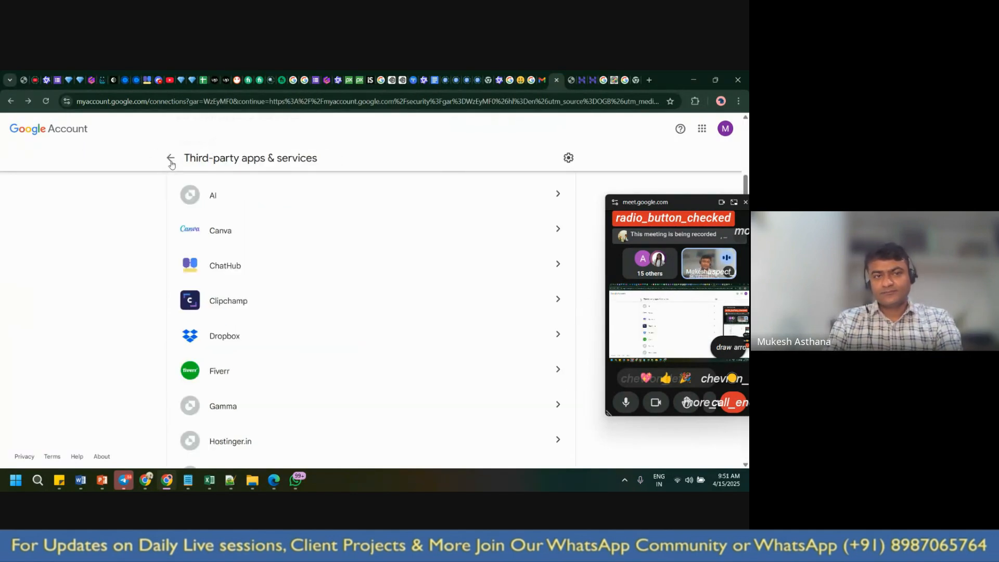
pyautogui.click(171, 158)
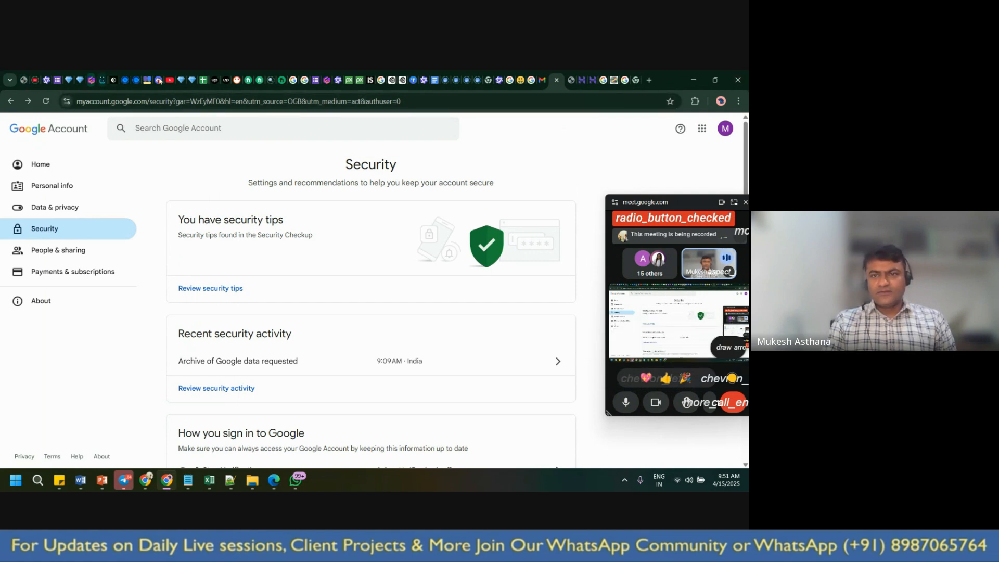
# Return to the Gmail inbox and look through its messages, briefly opening and closing the advanced search options
pyautogui.click(541, 82)
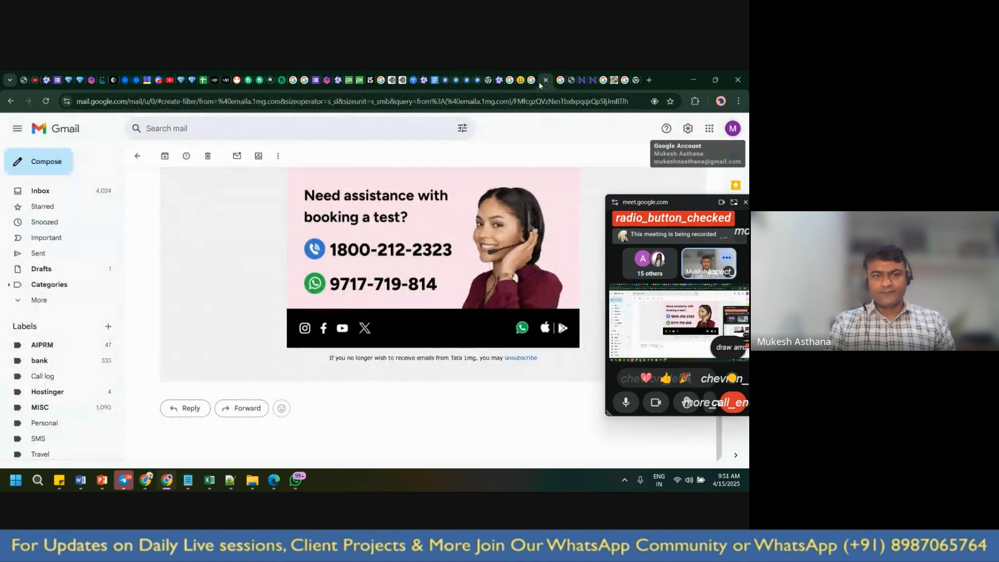
pyautogui.click(45, 192)
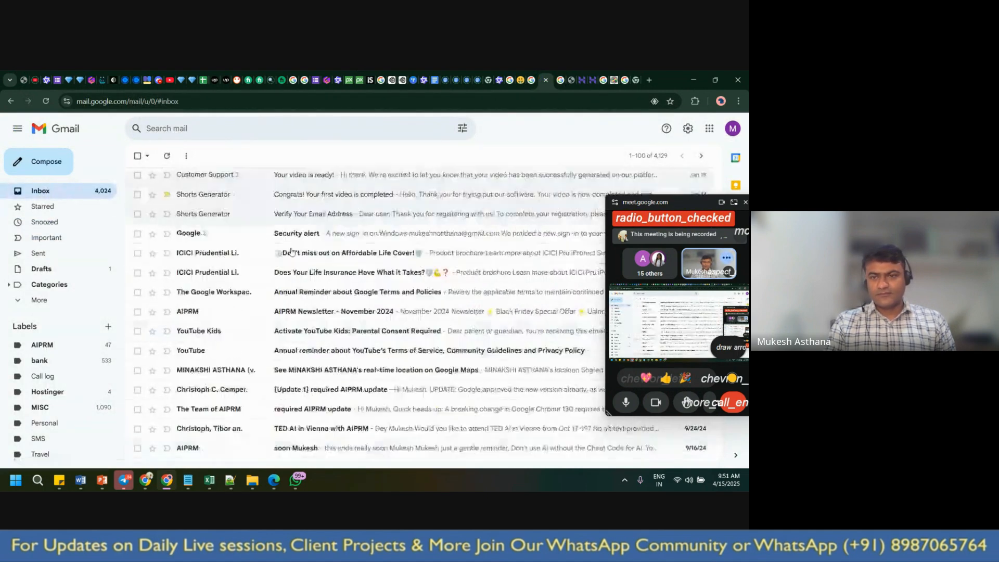
pyautogui.scroll(10, 292, 252)
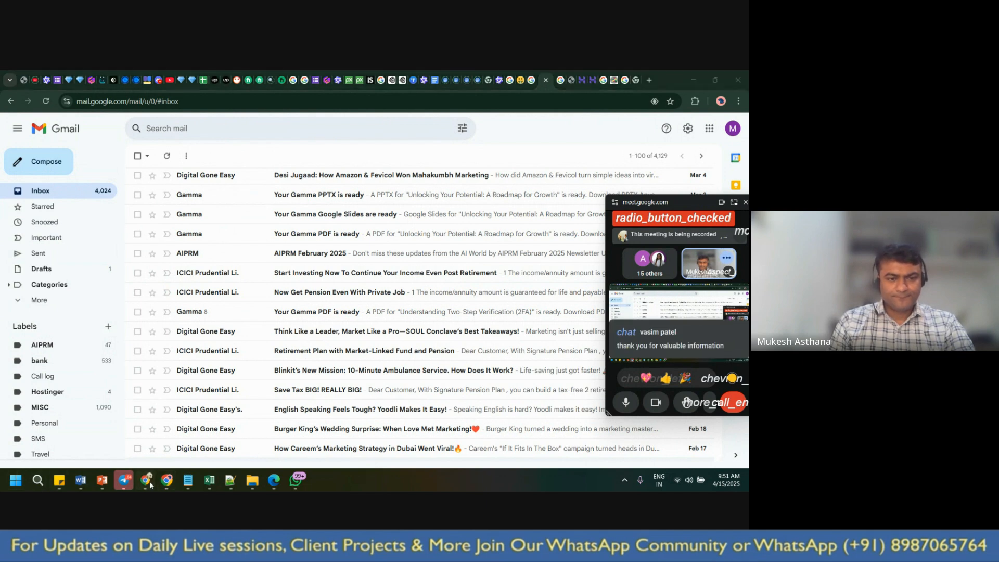
pyautogui.moveTo(150, 484)
pyautogui.moveTo(128, 440)
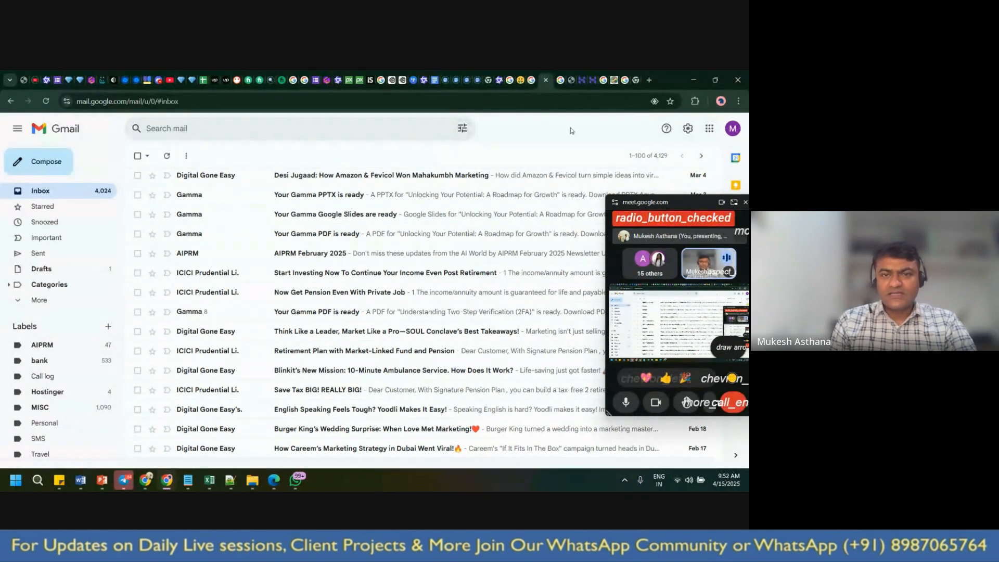
pyautogui.click(461, 130)
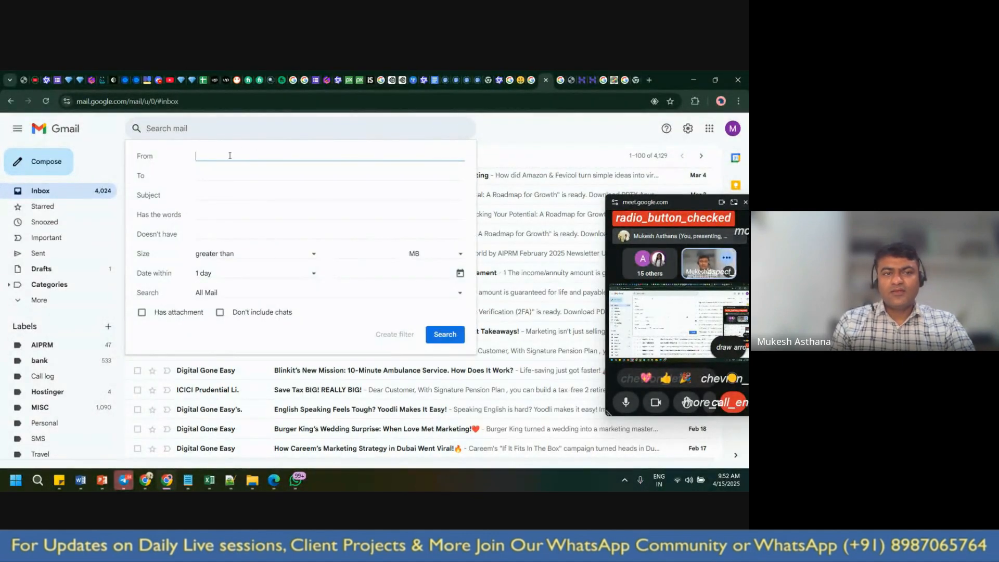
pyautogui.click(544, 149)
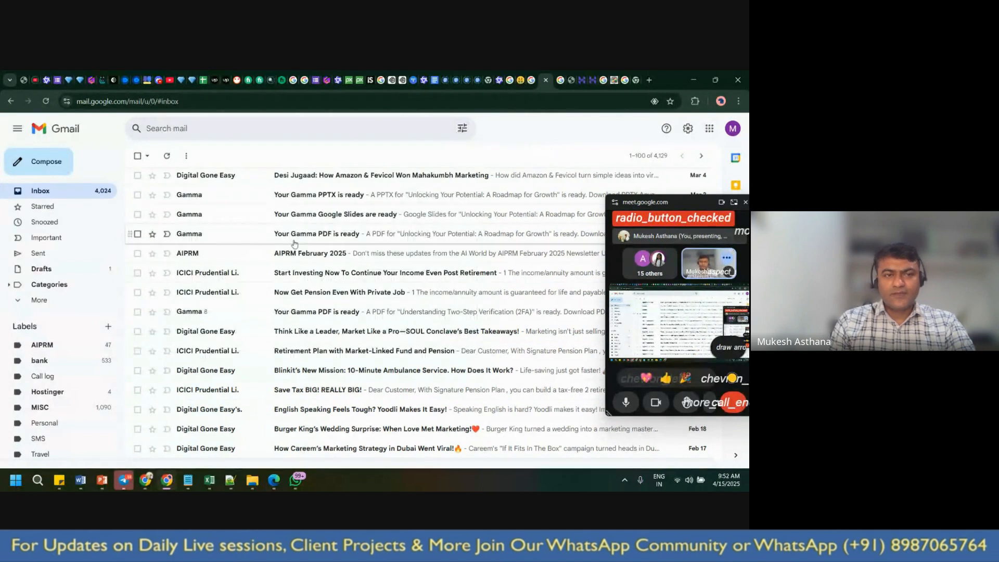
pyautogui.click(346, 197)
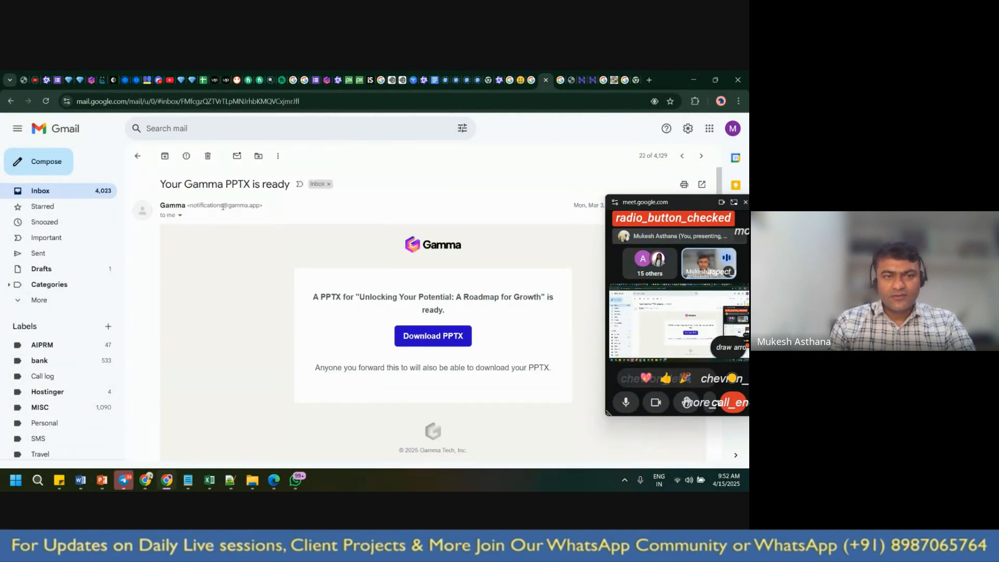
pyautogui.moveTo(222, 207); pyautogui.dragTo(263, 206)
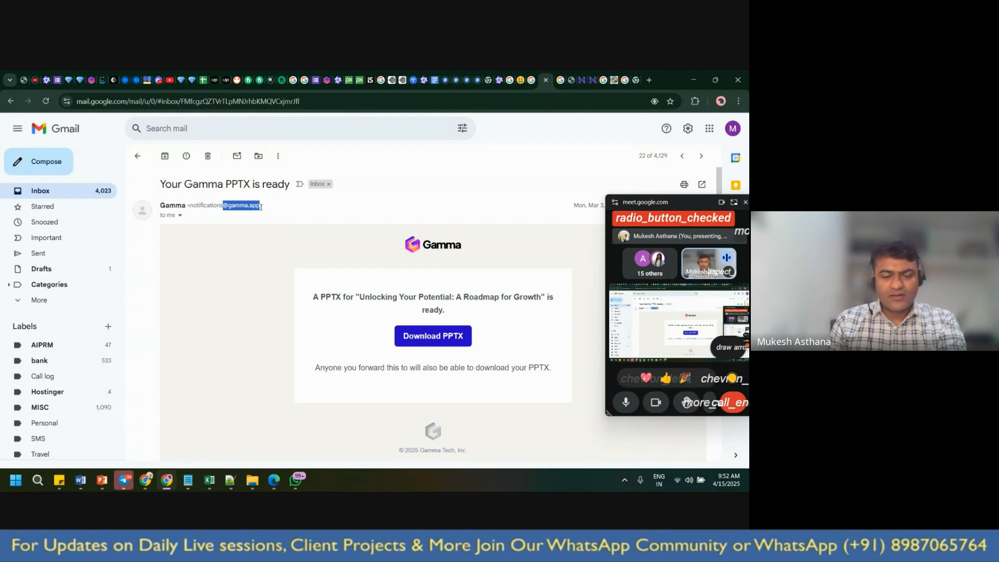
pyautogui.click(410, 204)
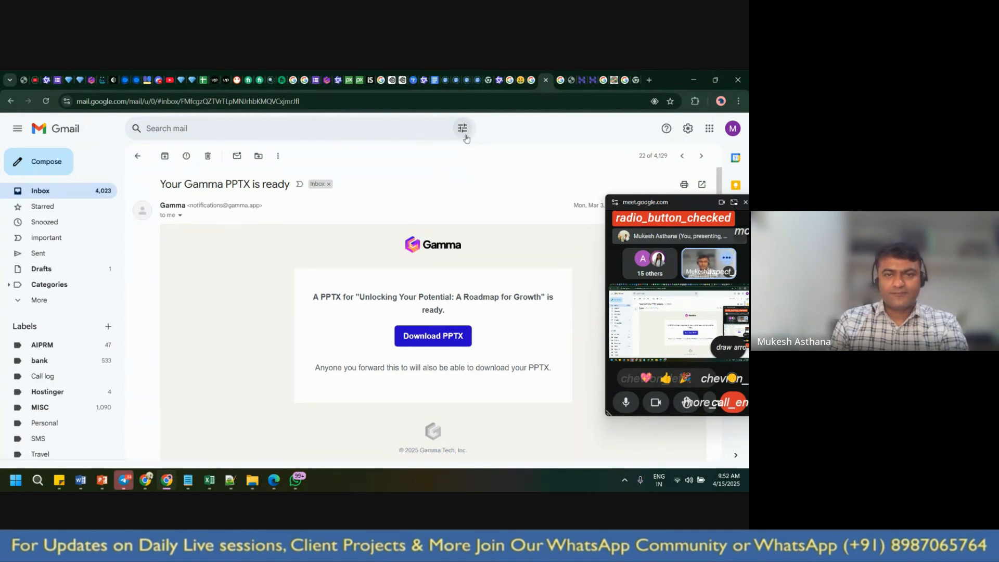
pyautogui.moveTo(225, 206); pyautogui.dragTo(261, 212)
pyautogui.hotkey('ctrl', 'c')
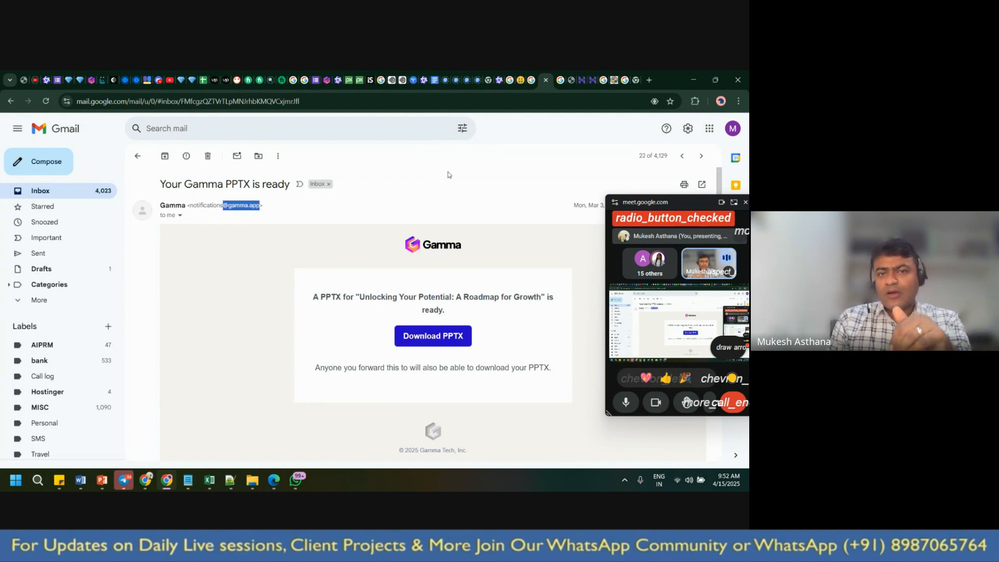
pyautogui.click(463, 128)
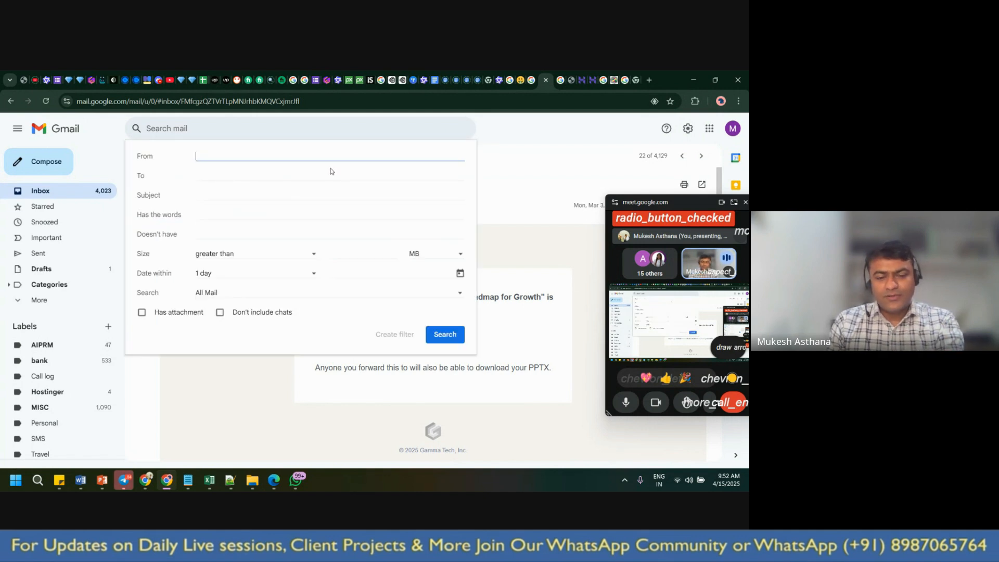
pyautogui.hotkey('ctrl', 'v')
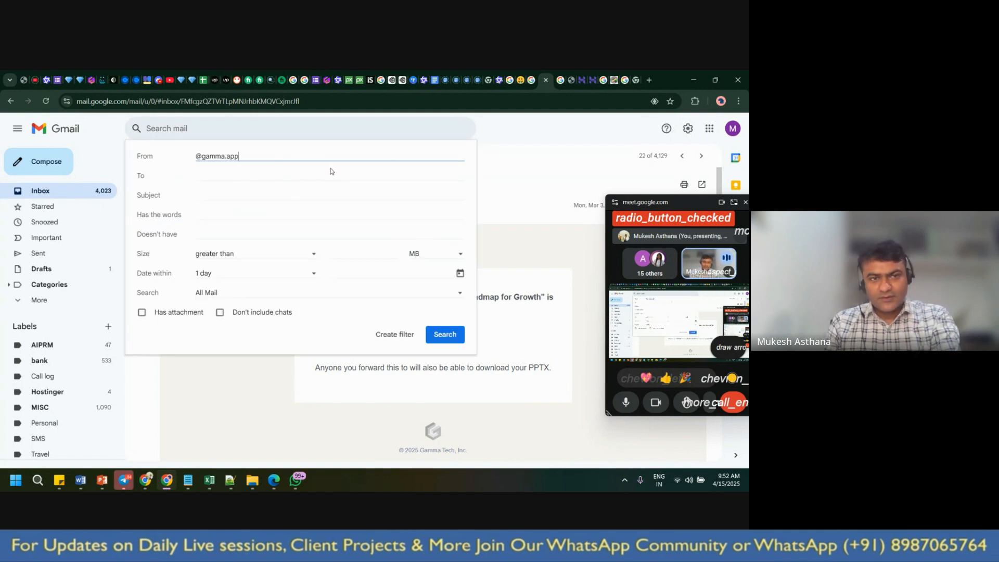
pyautogui.click(191, 156)
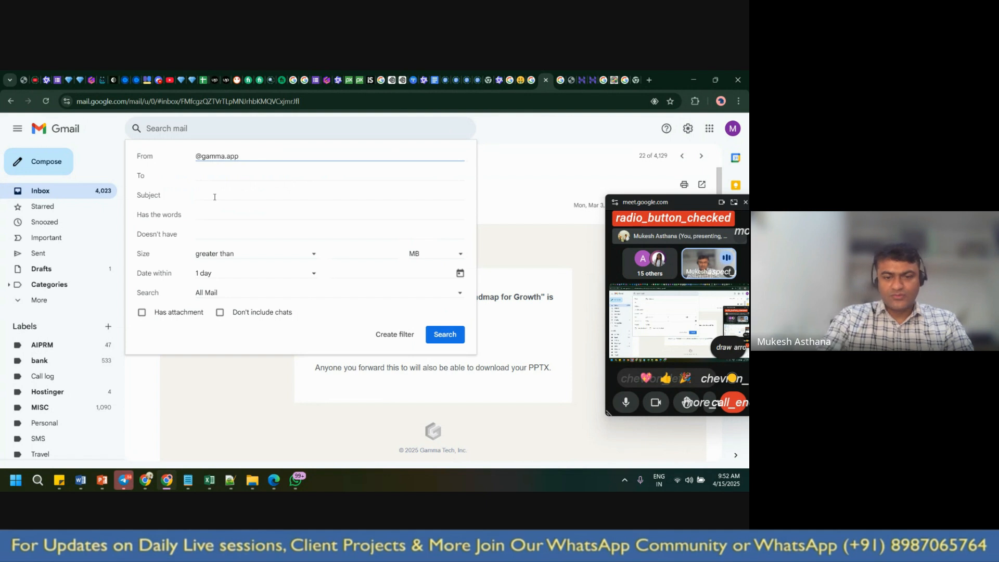
pyautogui.write('jhgjh')
pyautogui.press('BackSpace')
pyautogui.press('BackSpace')
pyautogui.press('BackSpace')
pyautogui.press('BackSpace')
pyautogui.press('BackSpace')
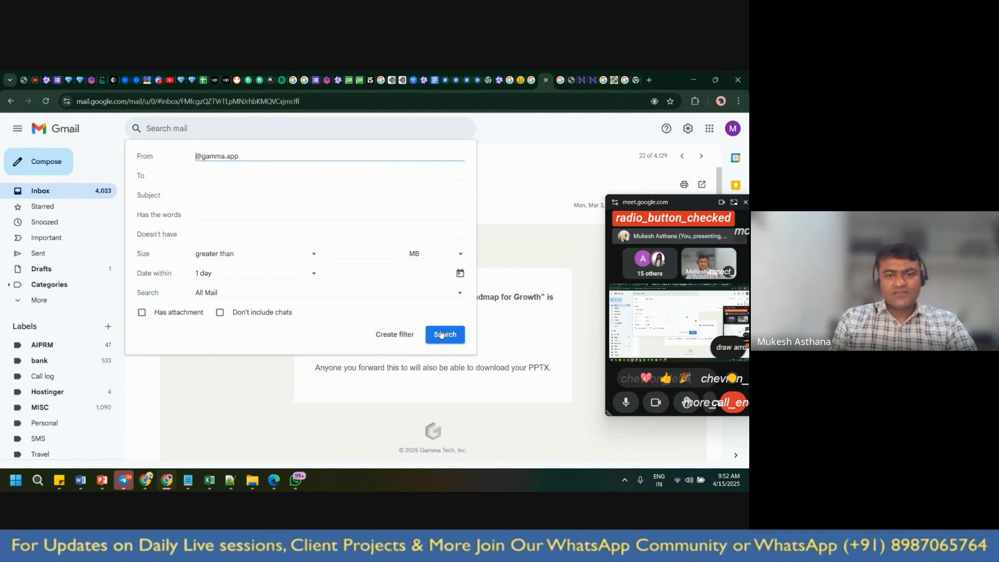
pyautogui.click(394, 337)
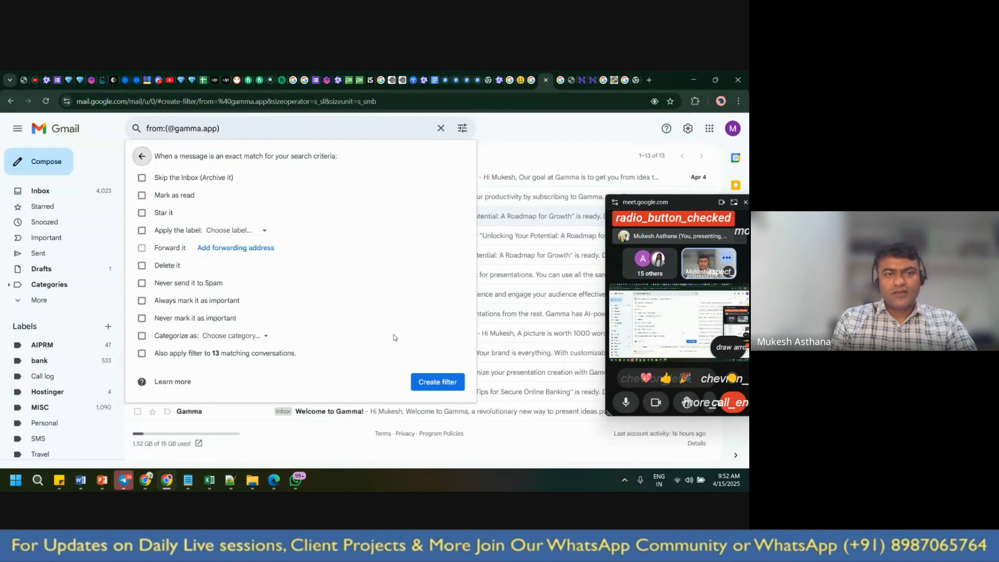
pyautogui.click(167, 178)
pyautogui.click(244, 230)
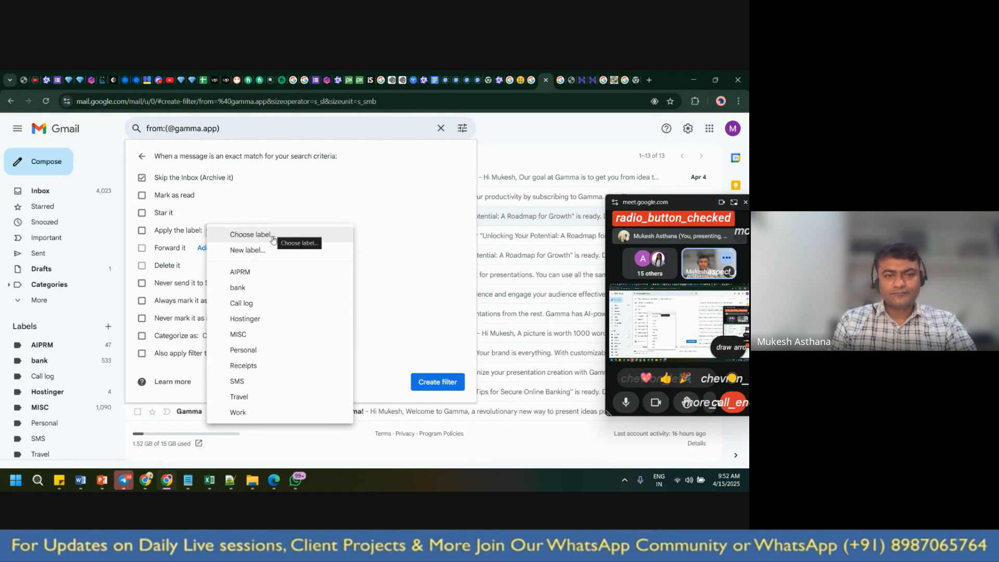
pyautogui.click(255, 251)
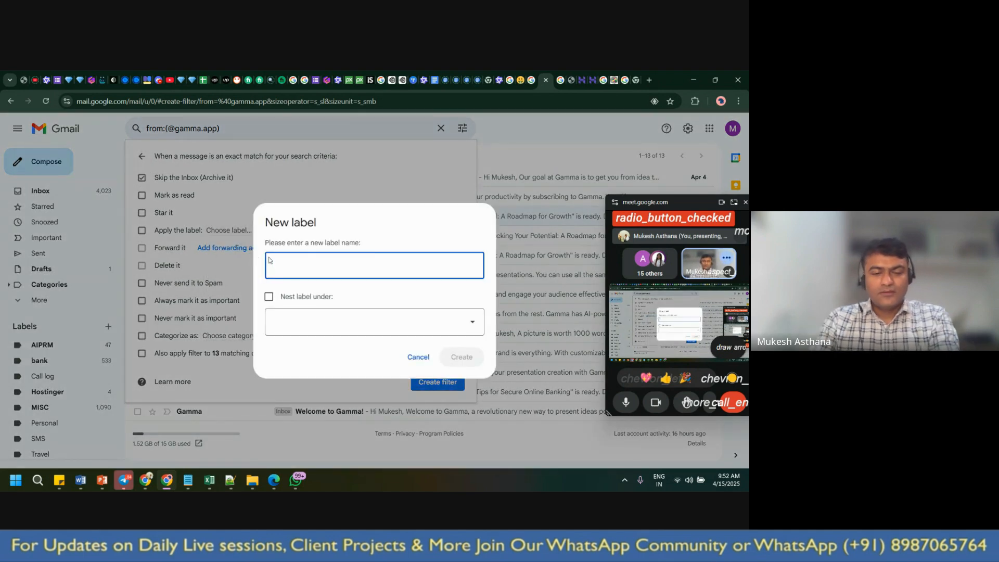
pyautogui.write('Gamma')
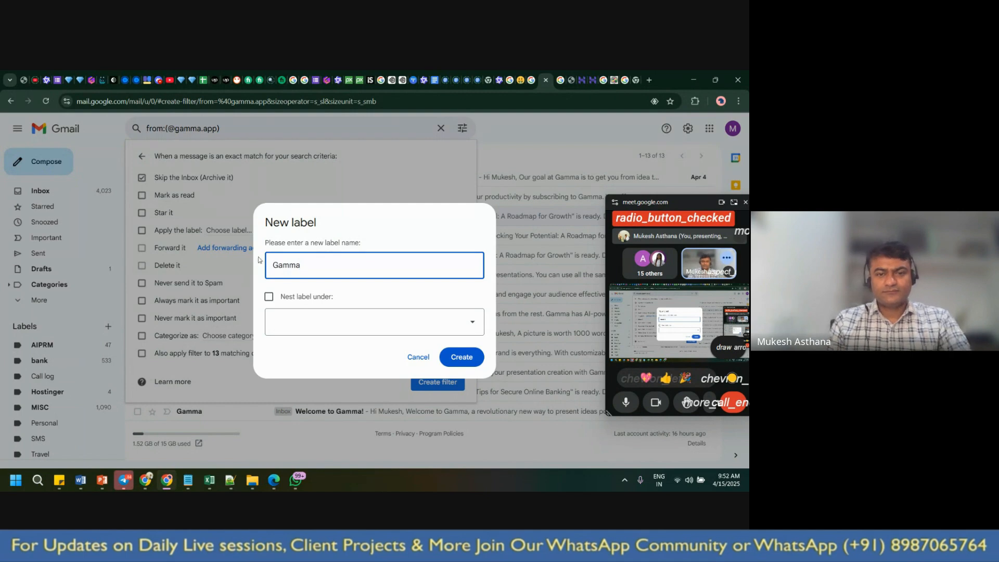
pyautogui.click(465, 357)
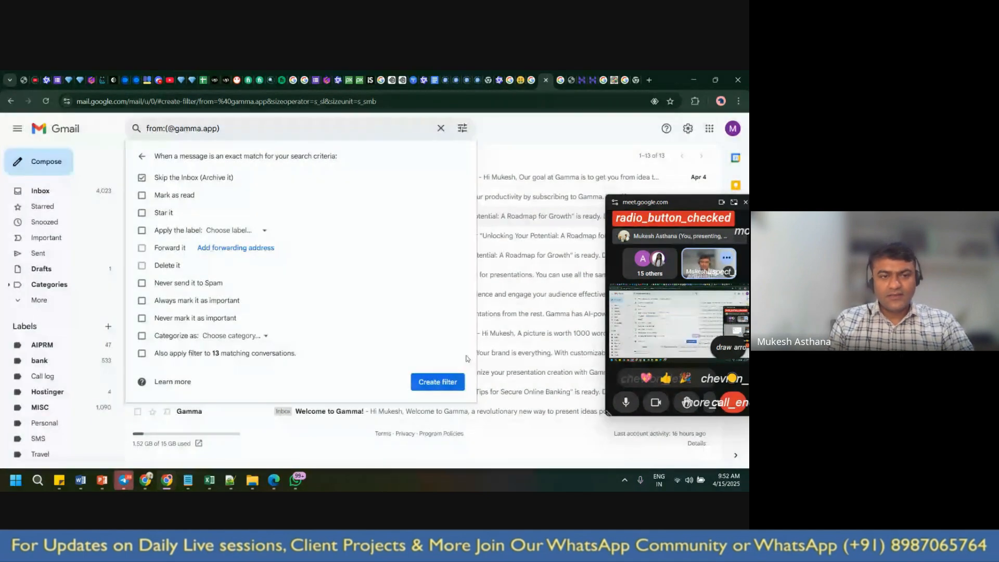
pyautogui.click(142, 353)
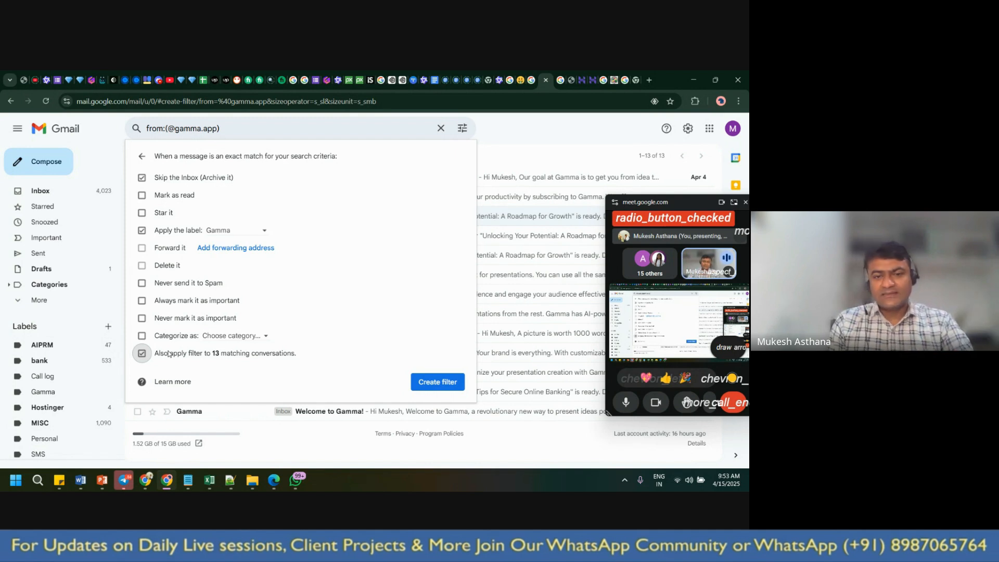
pyautogui.click(432, 381)
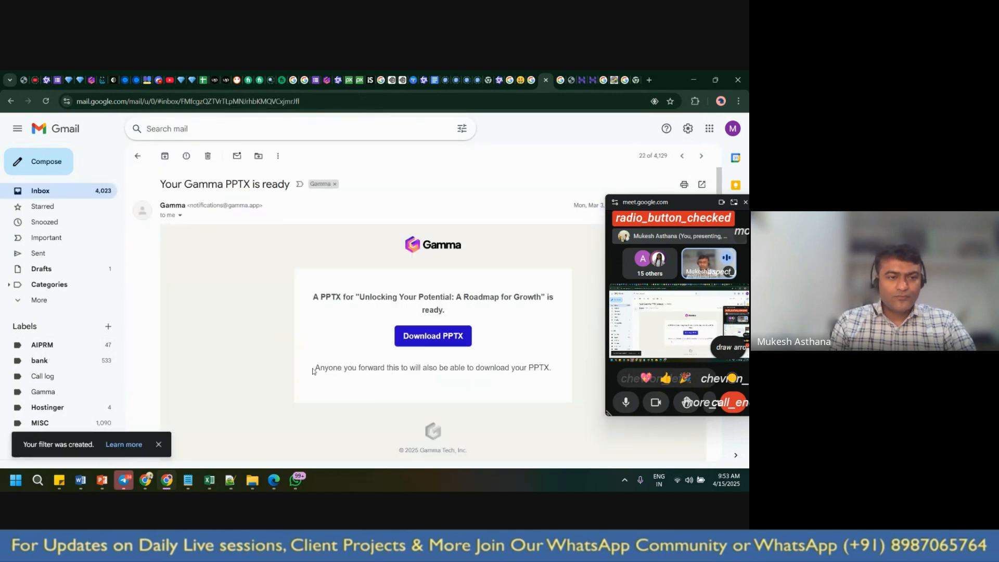
# Return to the inbox, find the Gamma label among the folders and labels, and view the messages filed under it
pyautogui.scroll(-2, 50, 364)
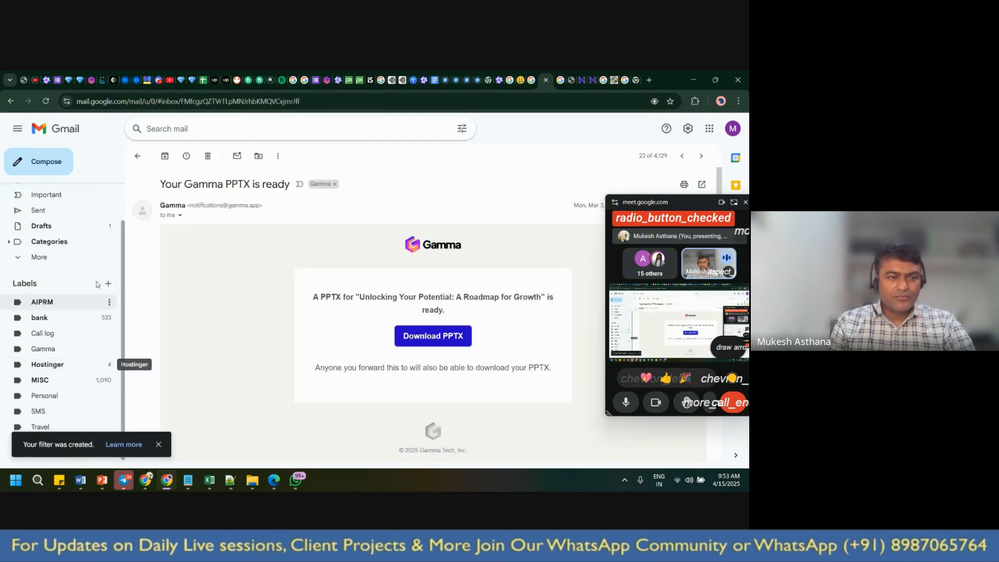
pyautogui.click(115, 260)
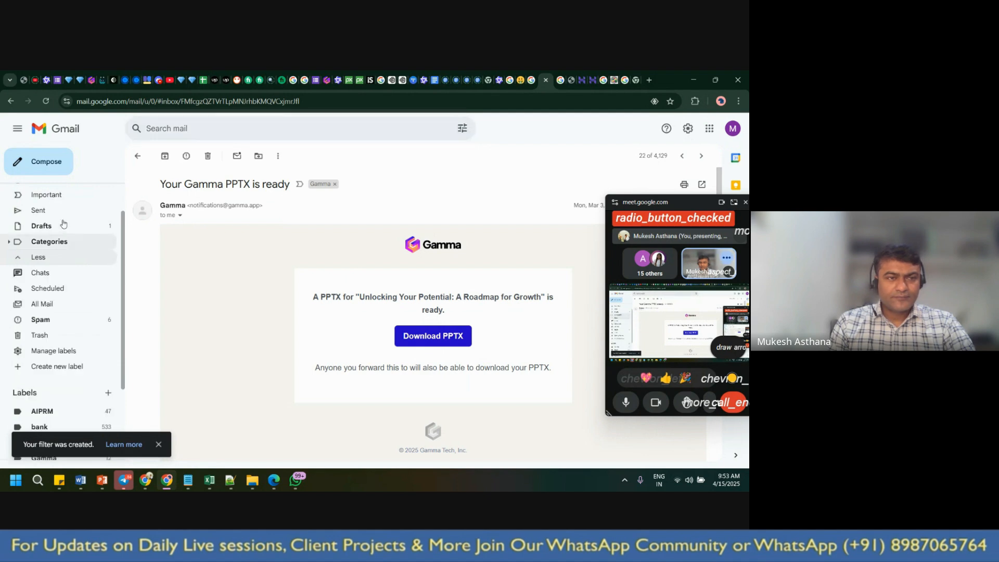
pyautogui.scroll(2, 71, 238)
pyautogui.click(46, 191)
pyautogui.click(38, 300)
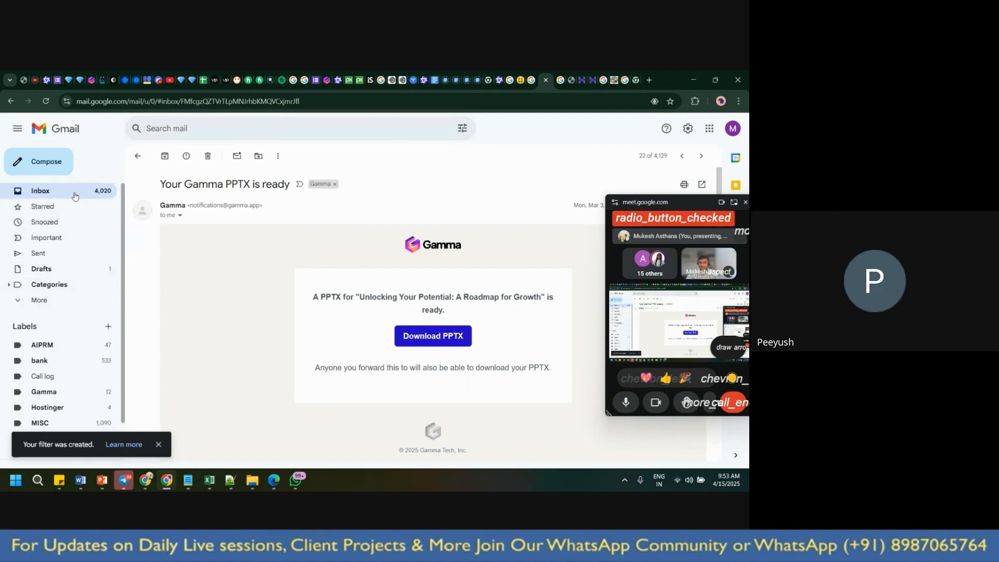
pyautogui.scroll(-1, 85, 359)
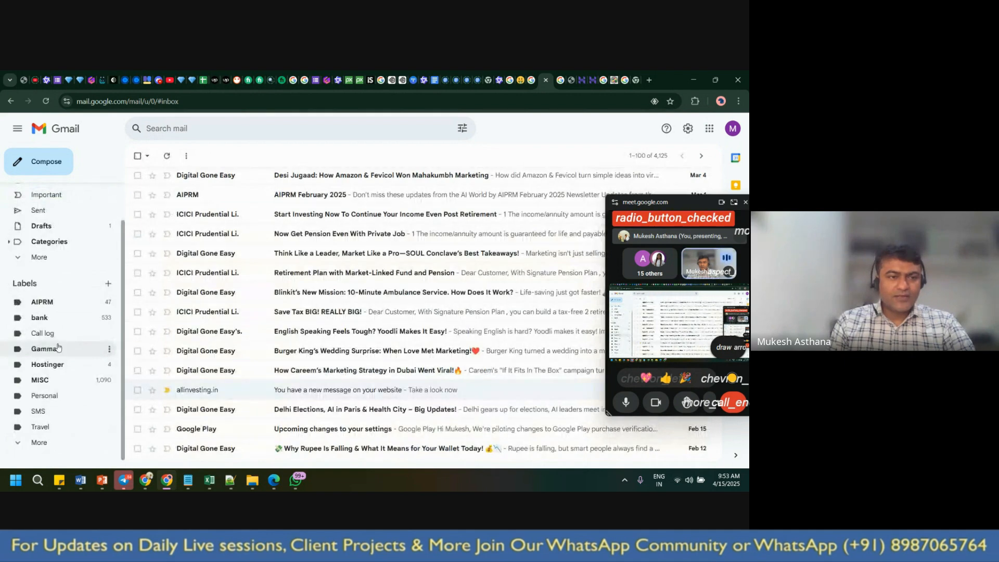
pyautogui.click(59, 348)
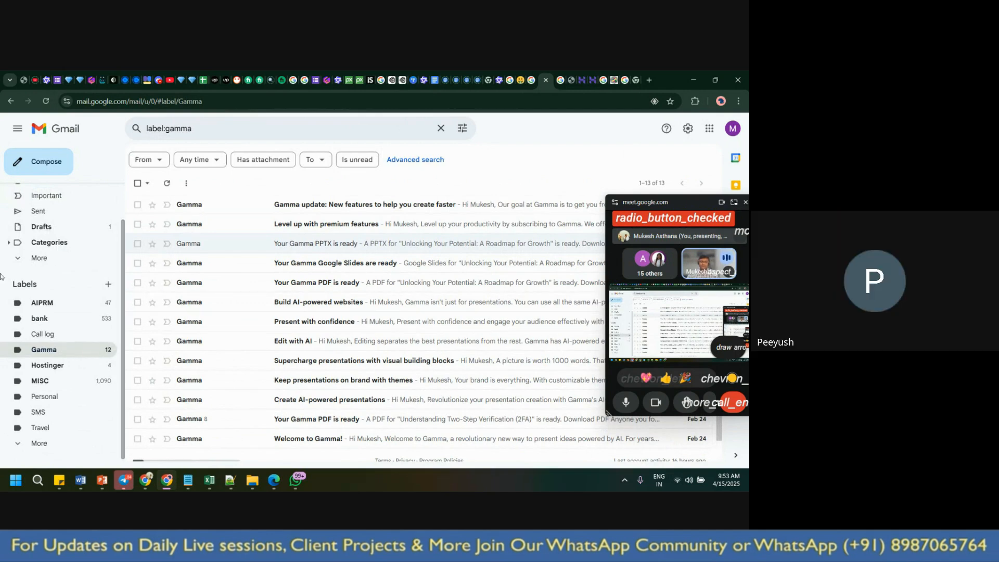
pyautogui.scroll(1, 78, 260)
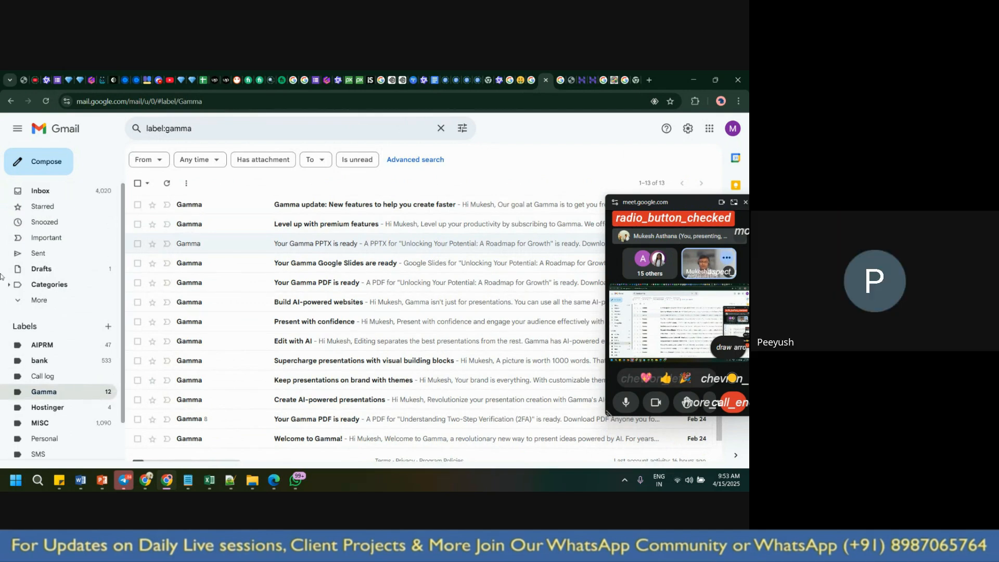
# Go back to the inbox and look through its messages up to the newest ones
pyautogui.click(78, 196)
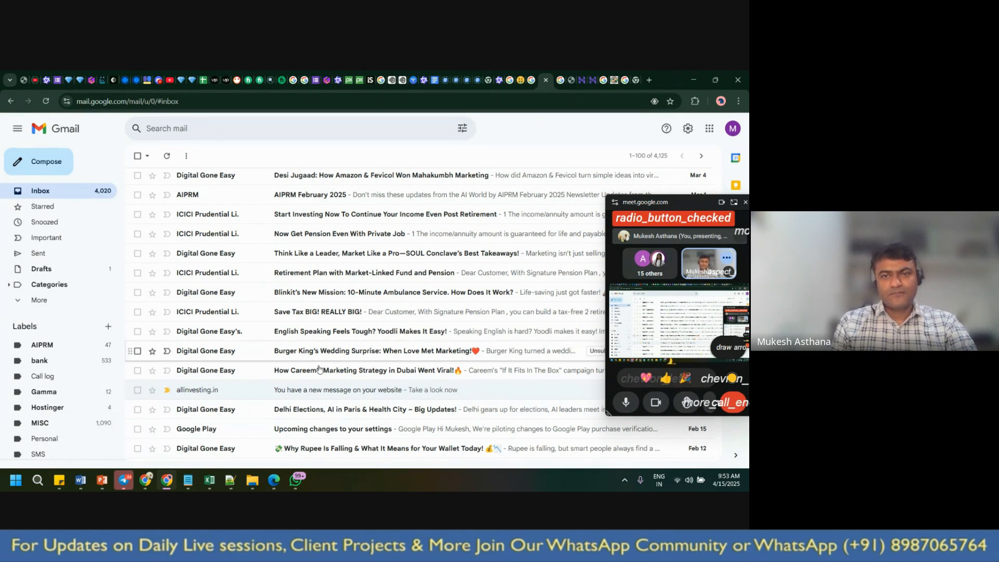
pyautogui.scroll(10, 319, 369)
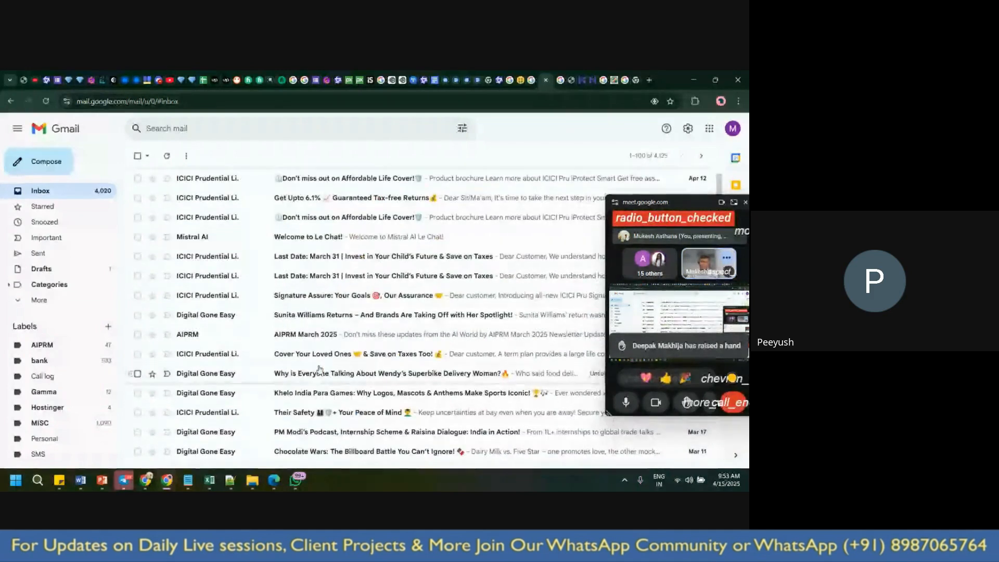
pyautogui.scroll(2, 319, 369)
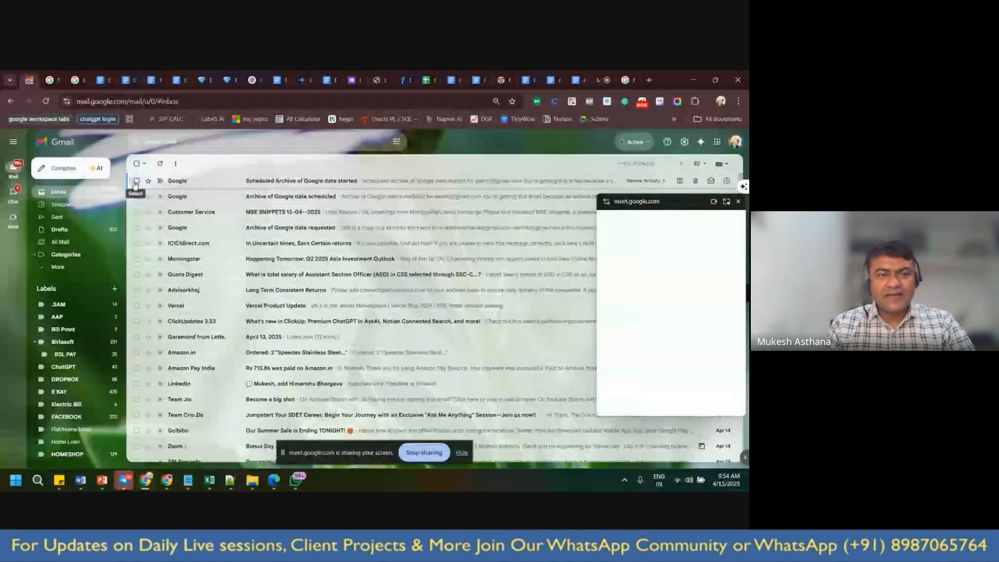
# In the other Gmail account, briefly select and deselect the "Scheduled Archive of Google data started" message, and look through the expanded label list
pyautogui.click(135, 181)
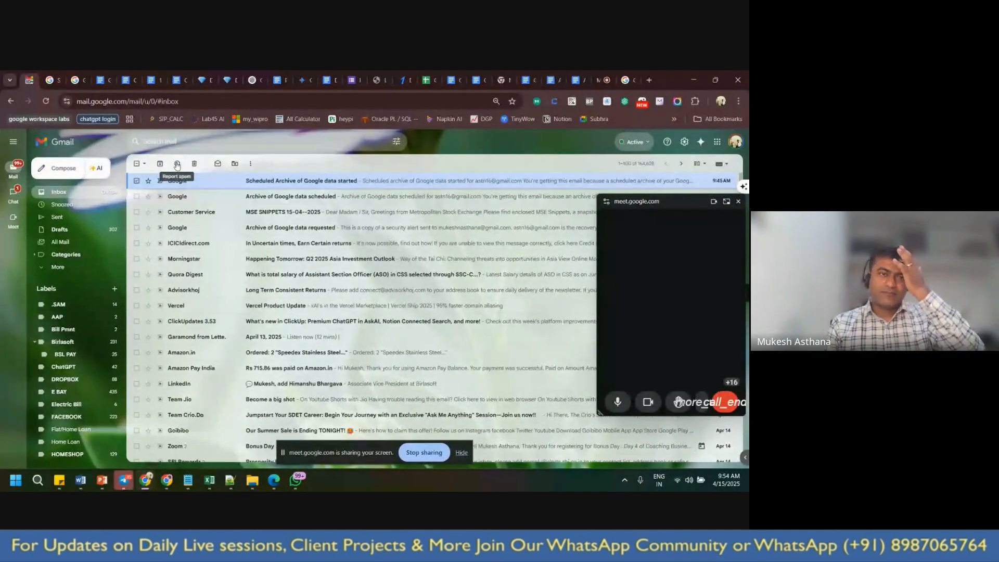
pyautogui.click(136, 181)
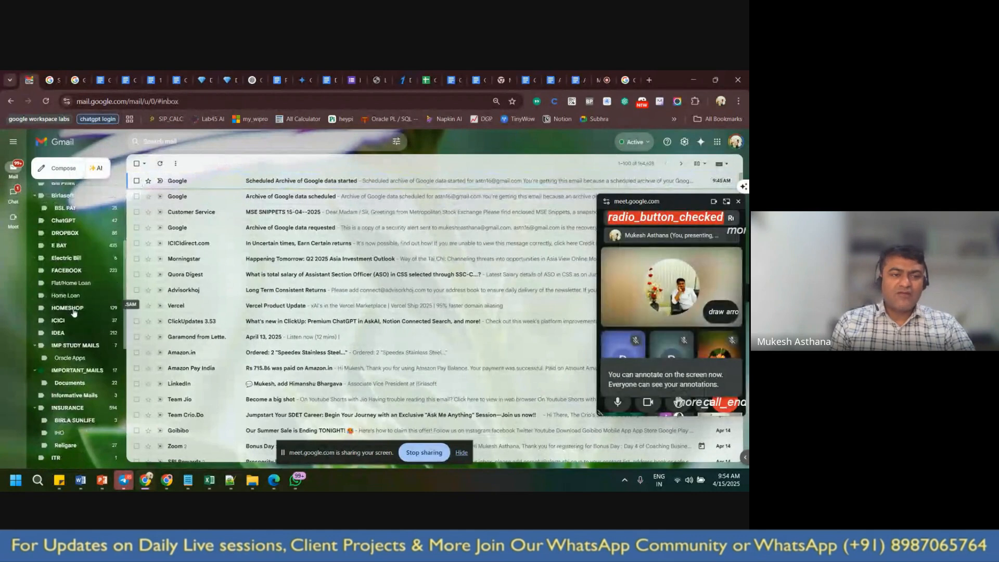
pyautogui.scroll(-6, 74, 313)
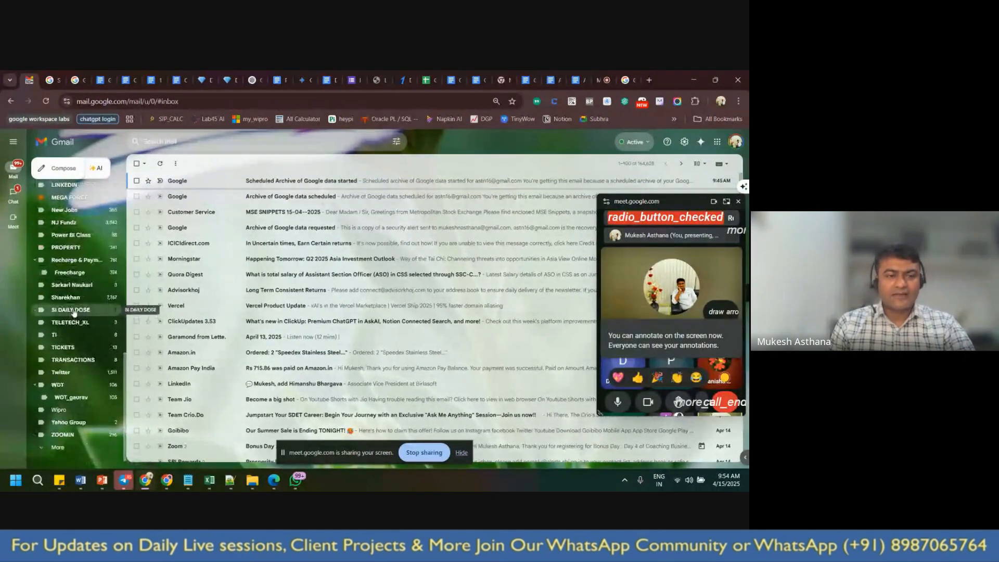
pyautogui.click(57, 447)
pyautogui.scroll(-4, 96, 437)
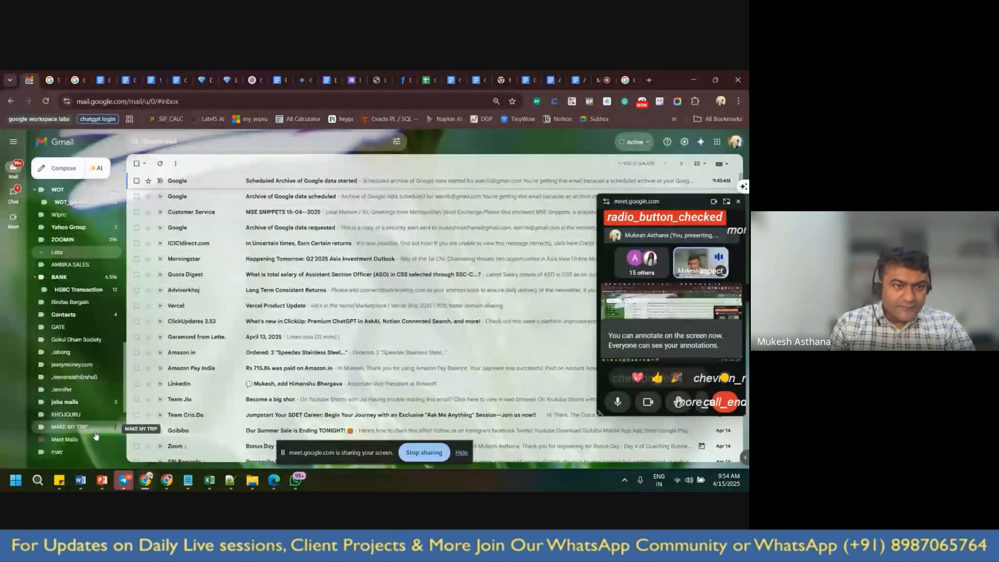
pyautogui.scroll(-5, 95, 381)
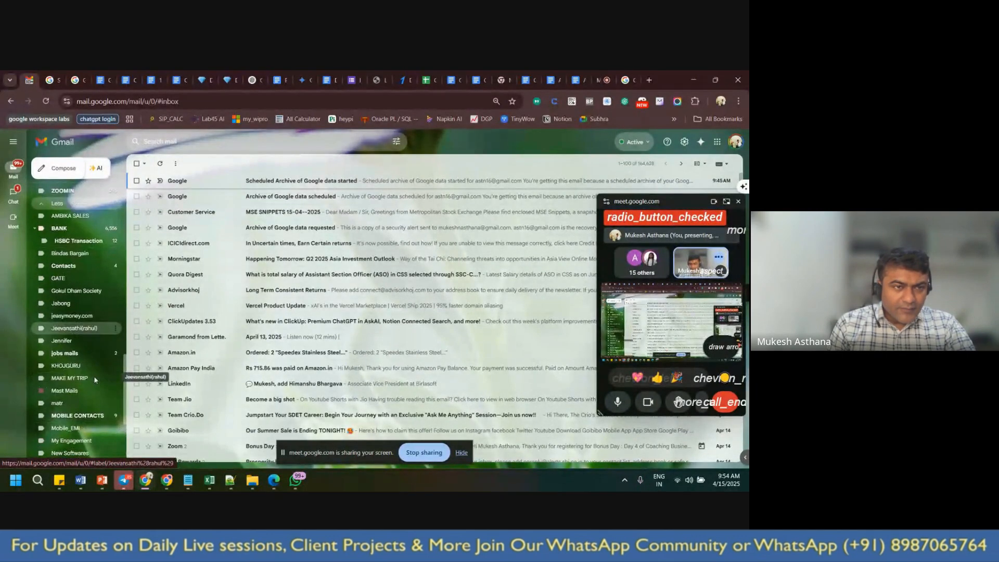